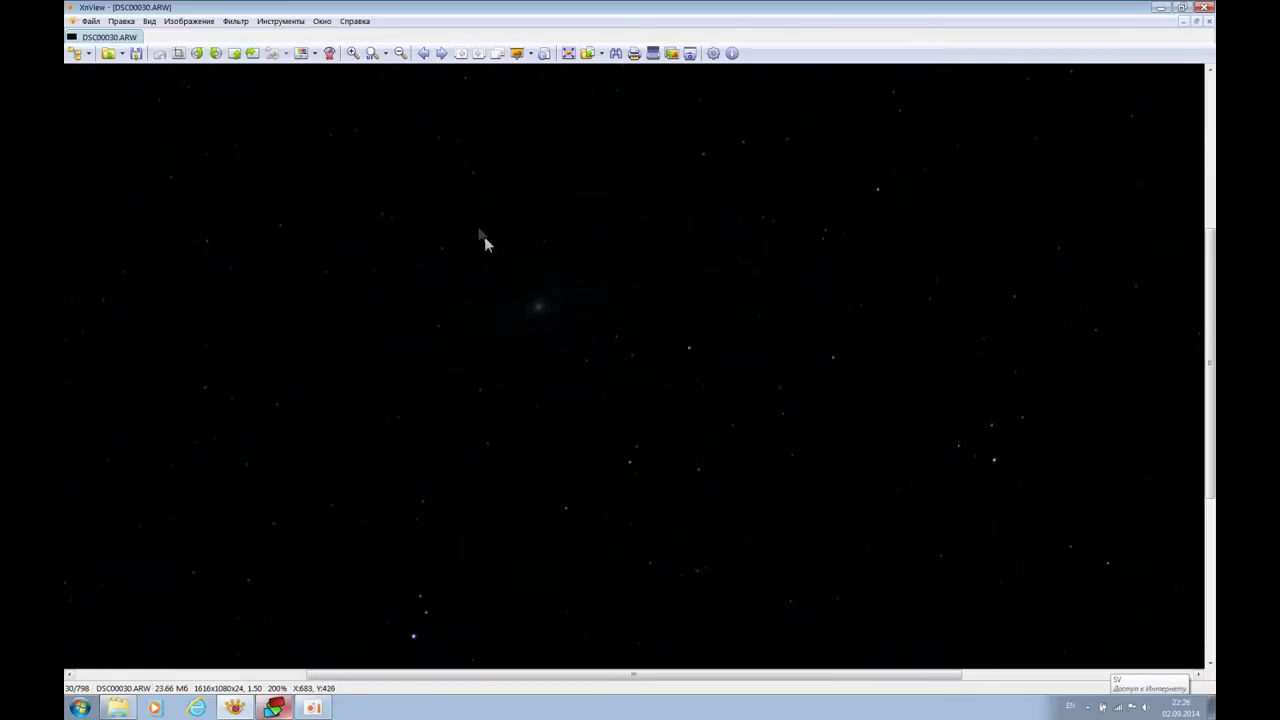
Step: Close the enlarged DSC00030.ARW photo in the image viewer and switch to DeepSkyStacker
left_click(356, 57)
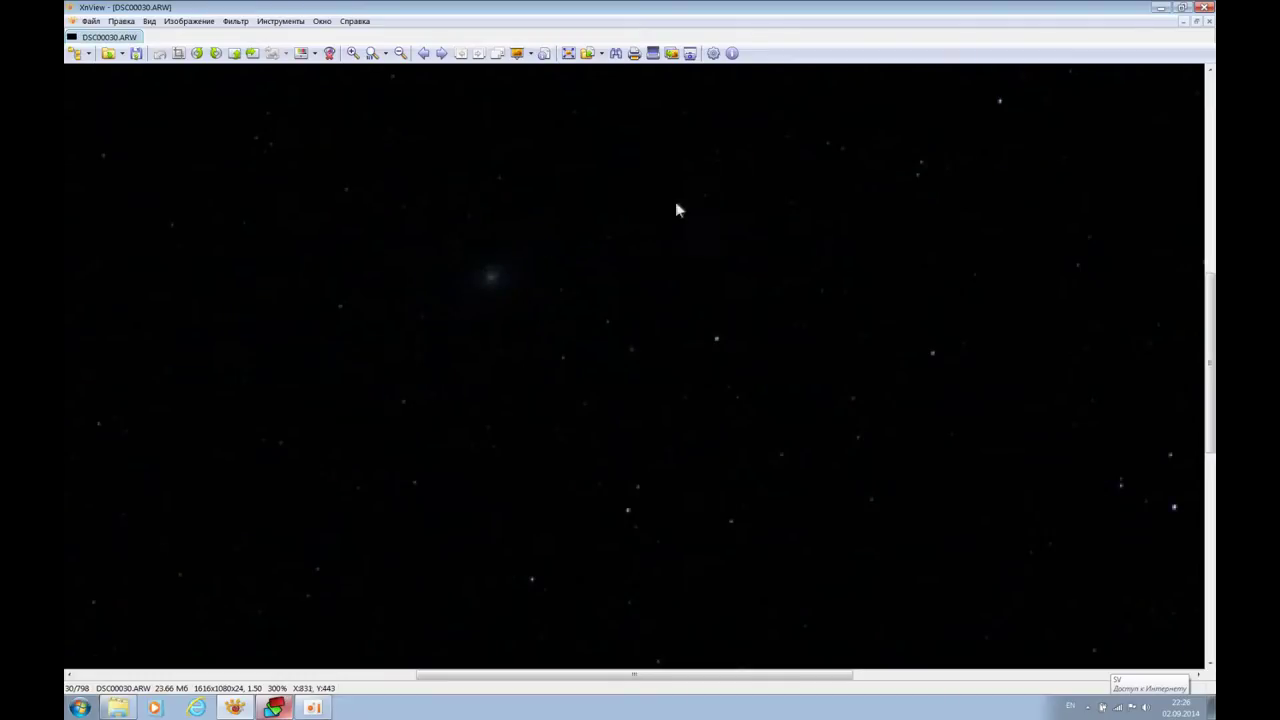
left_click(1207, 8)
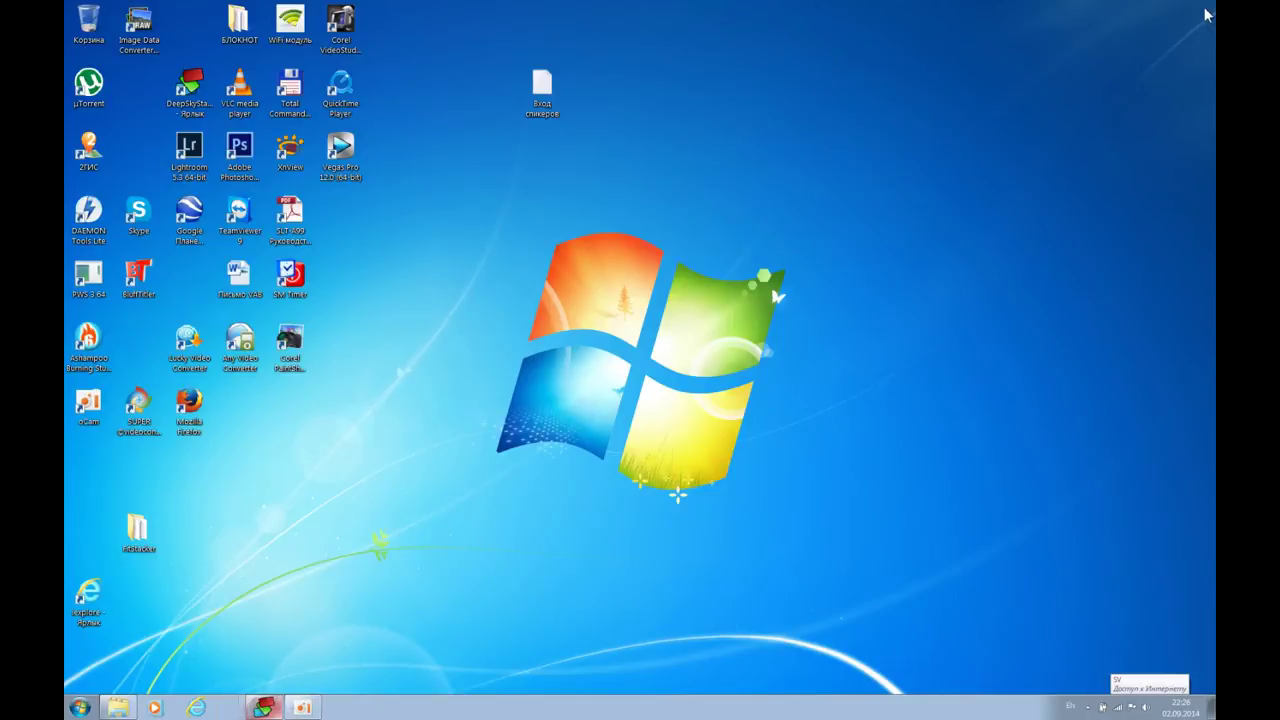
left_click(249, 707)
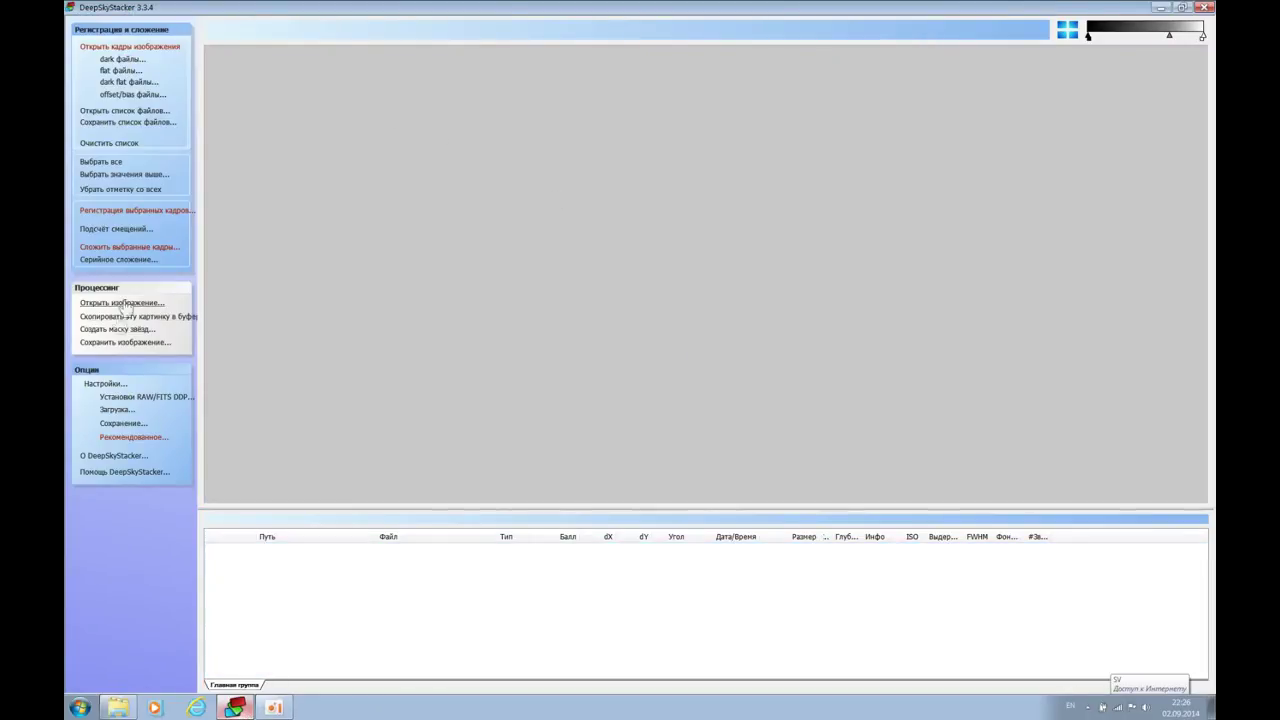
Step: Load DSC00001, DSC00002 and DSC00003 from the Lights folder as the light frames
left_click(130, 47)
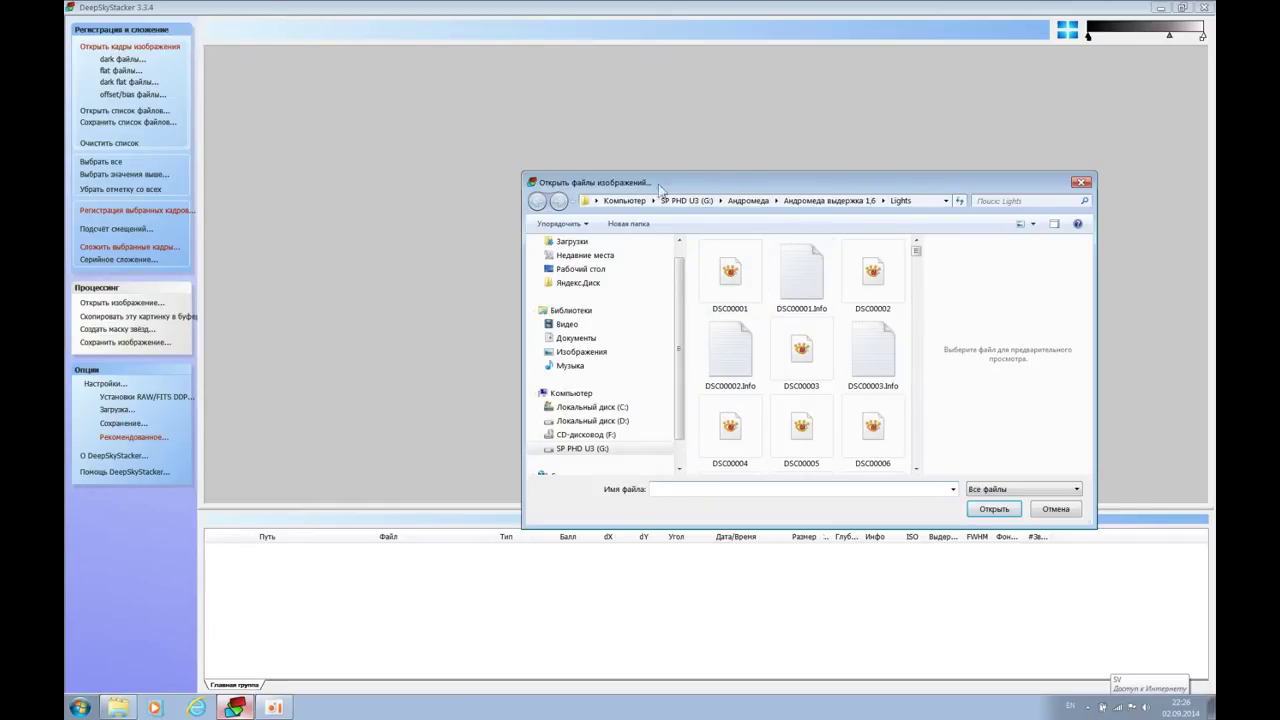
left_click(730, 278)
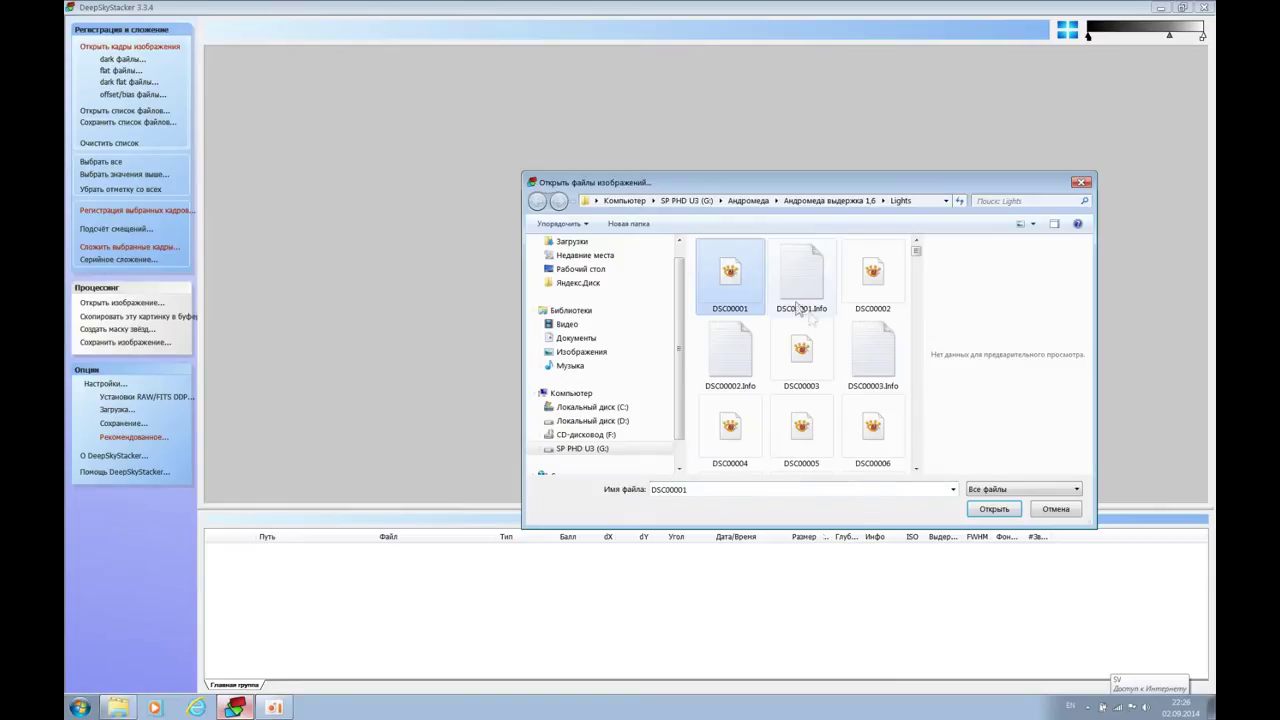
left_click(865, 289, "ctrl")
left_click(805, 354, "ctrl")
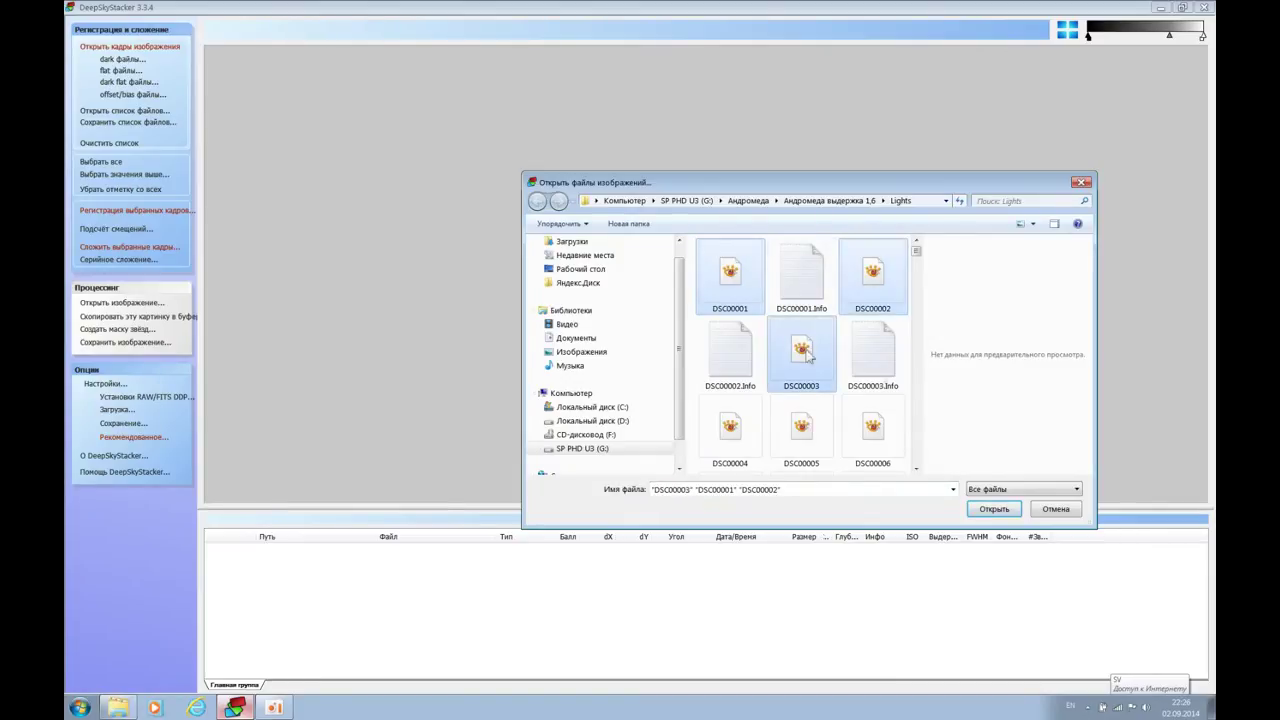
left_click(1010, 512)
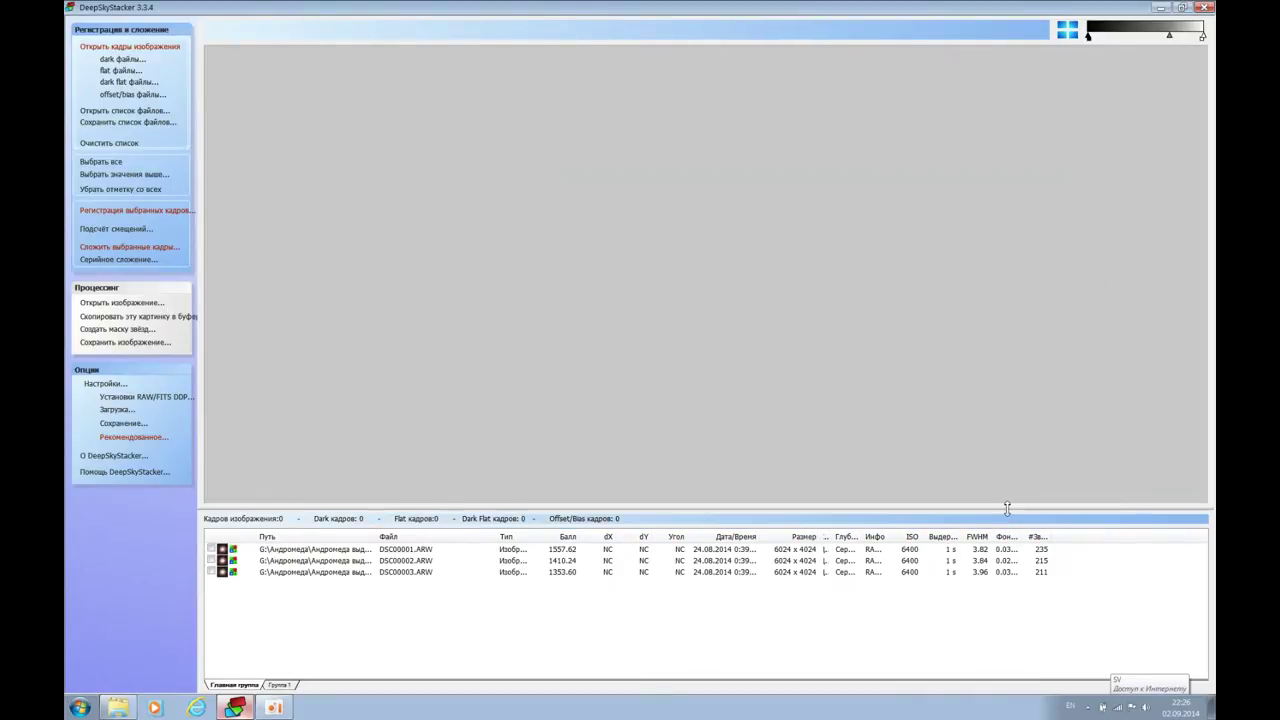
Step: Add DSC00799, DSC00800 and DSC00801 from the Darks folder as dark frames
left_click(117, 62)
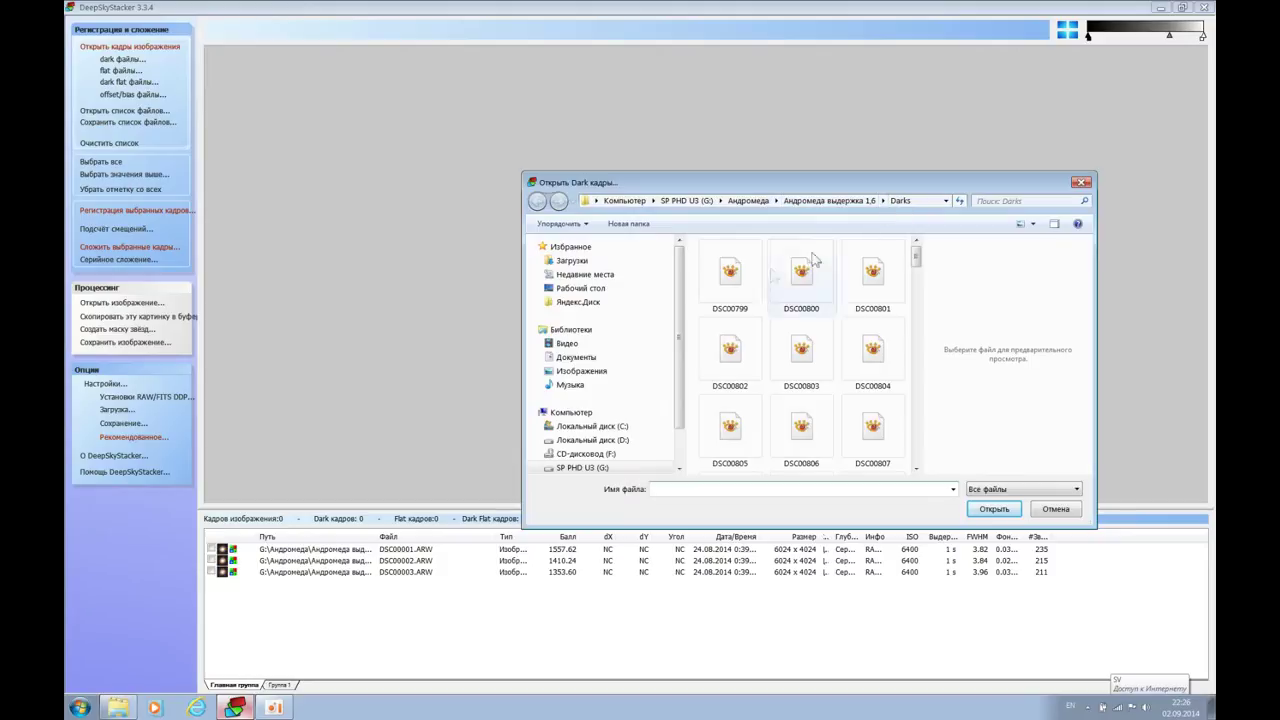
left_click(731, 285)
left_click(857, 289, "ctrl")
left_click(808, 282, "ctrl")
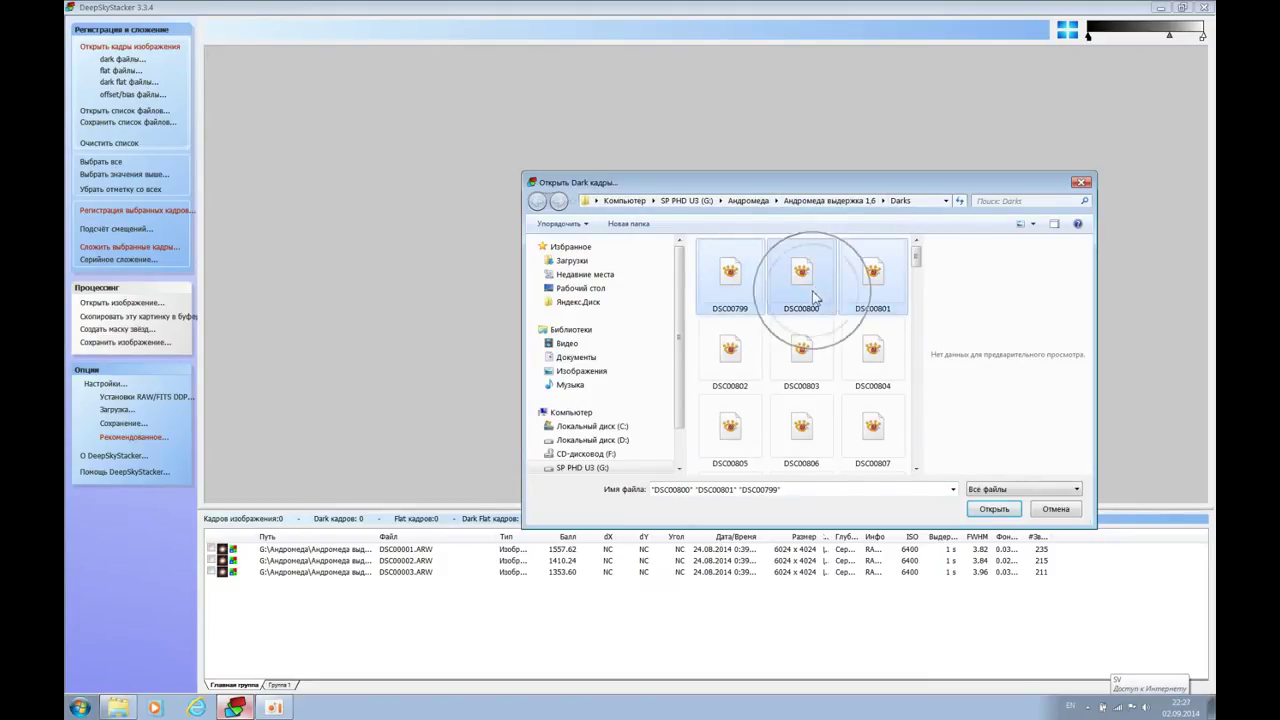
left_click(1015, 512)
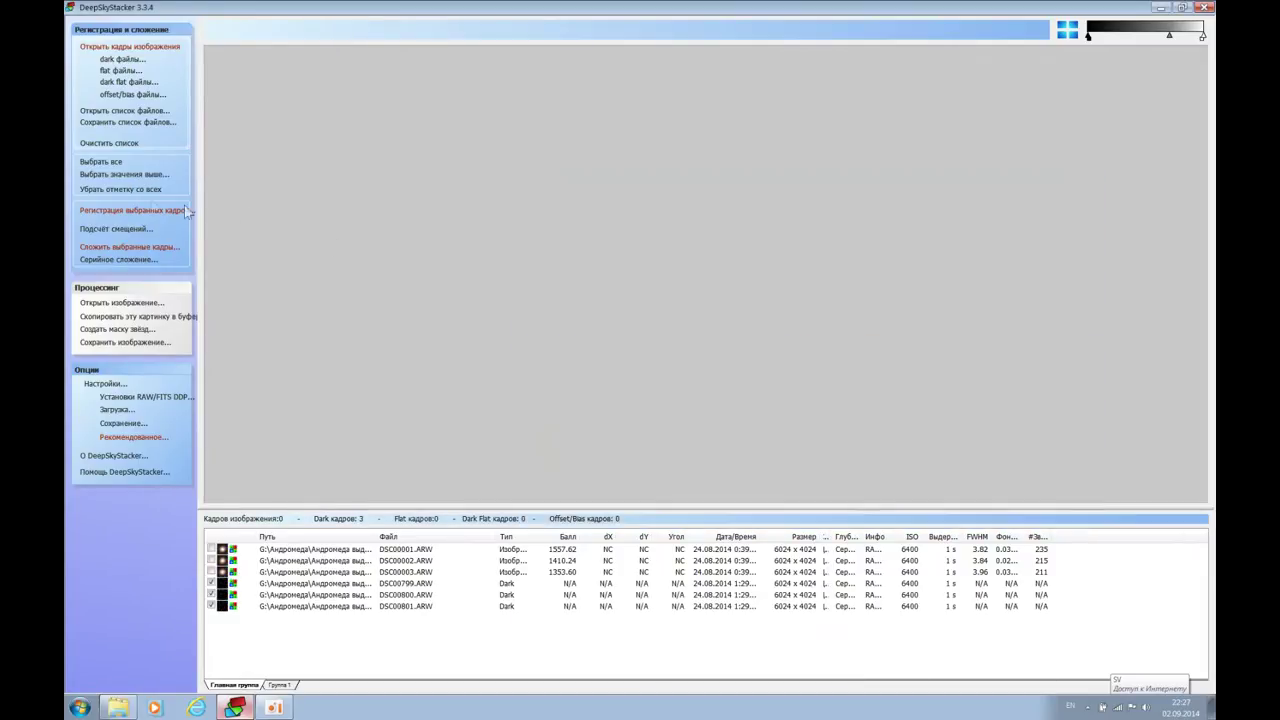
Step: Add DSC01258, DSC01259 and DSC01260 from the offset bias folder as offset/bias frames
left_click(103, 95)
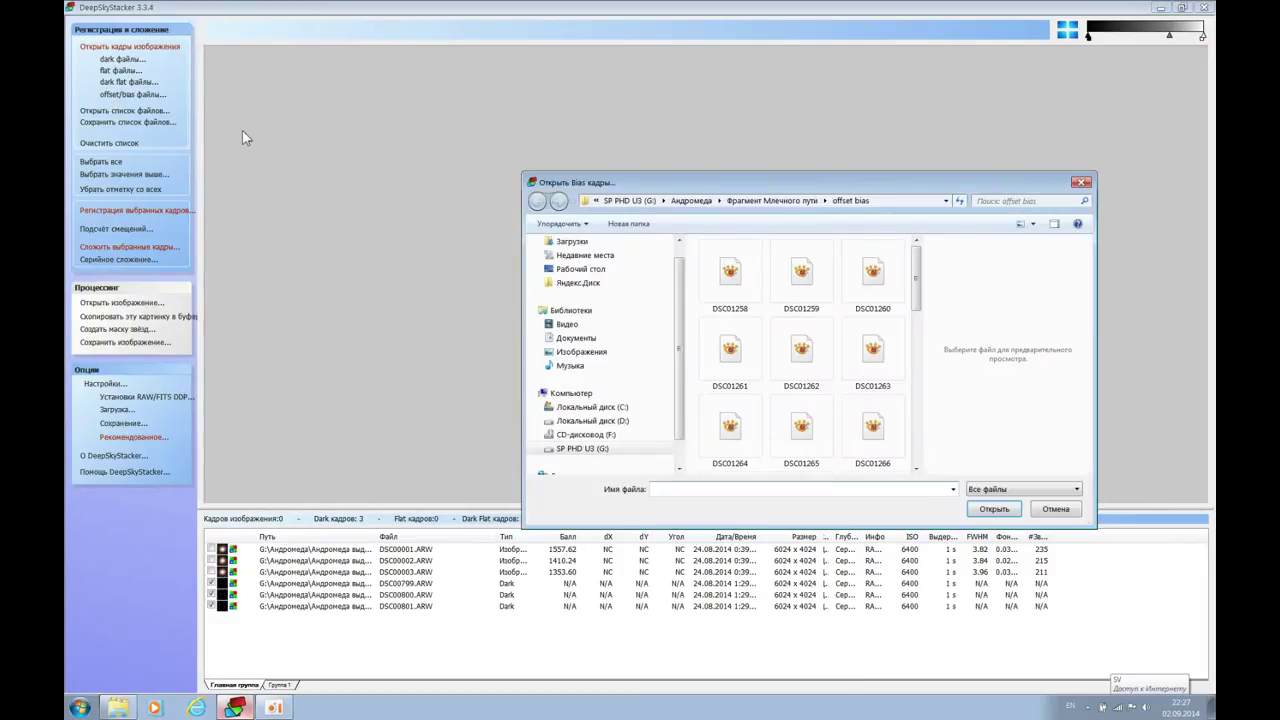
left_click(742, 300)
left_click(801, 275, "ctrl")
left_click(872, 275, "ctrl")
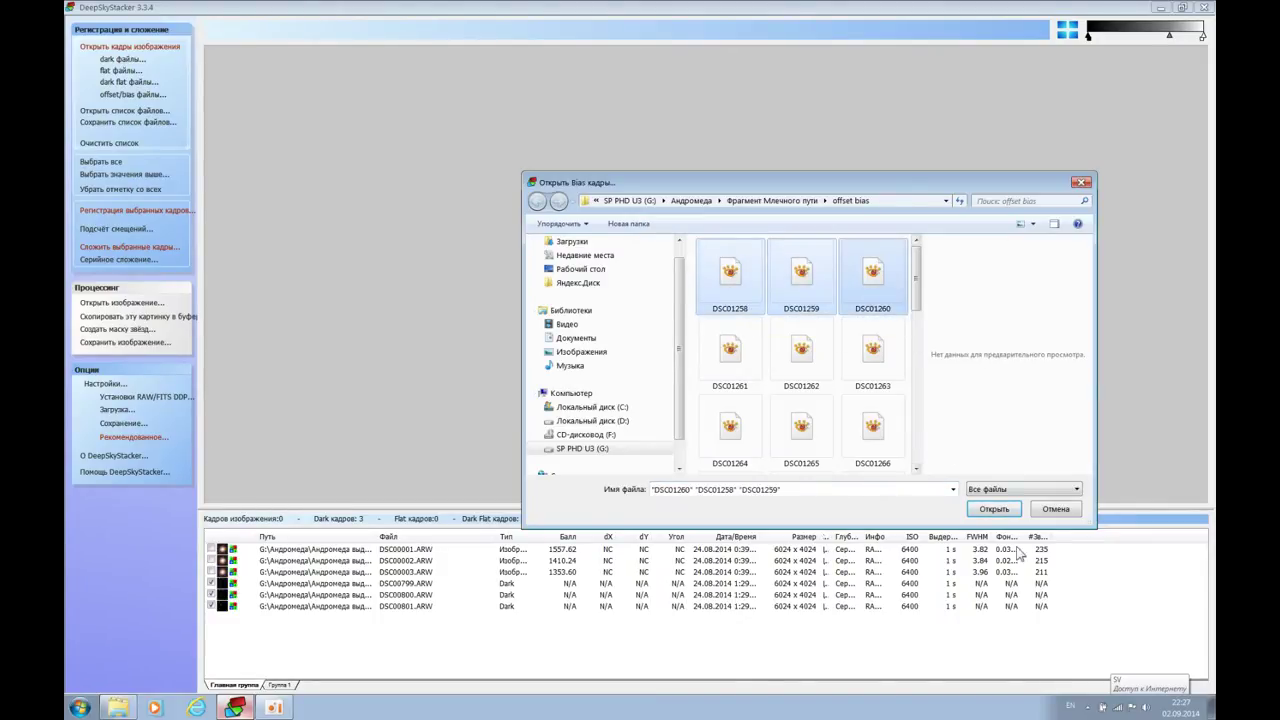
left_click(994, 509)
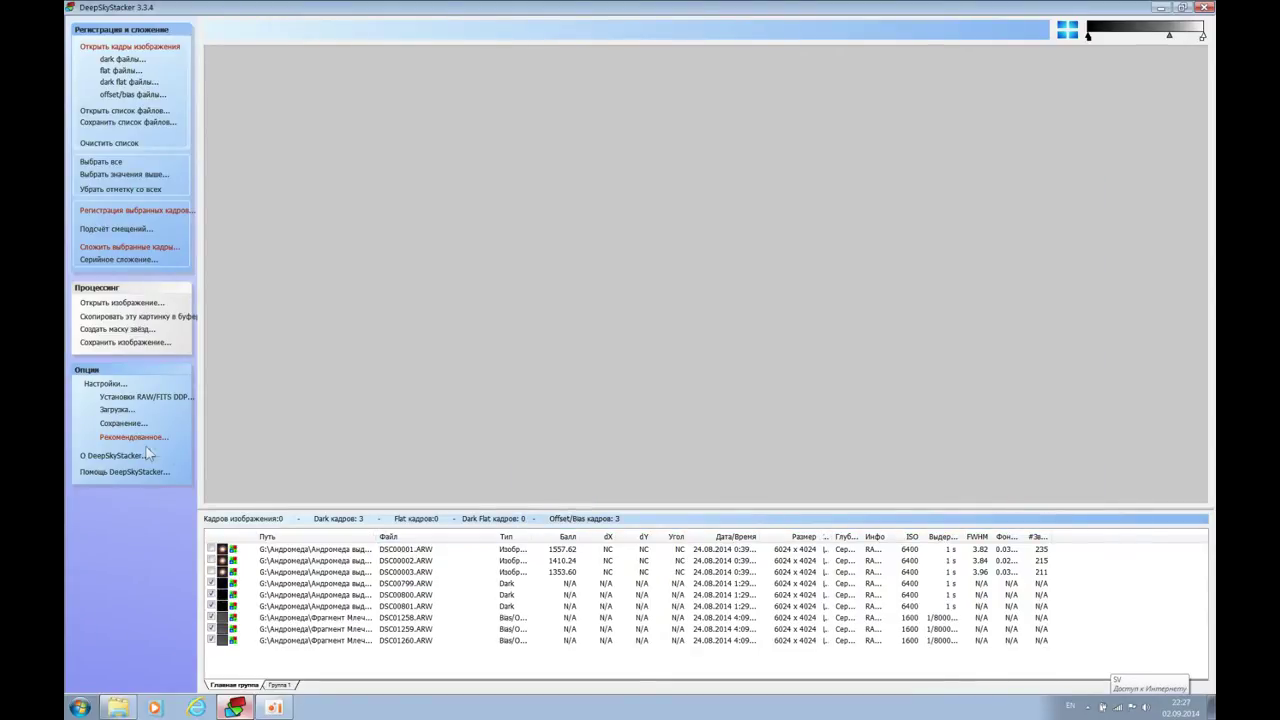
Step: Check all loaded frames and set DSC00003.ARW as the reference frame for stacking
left_click(102, 161)
left_click(412, 572)
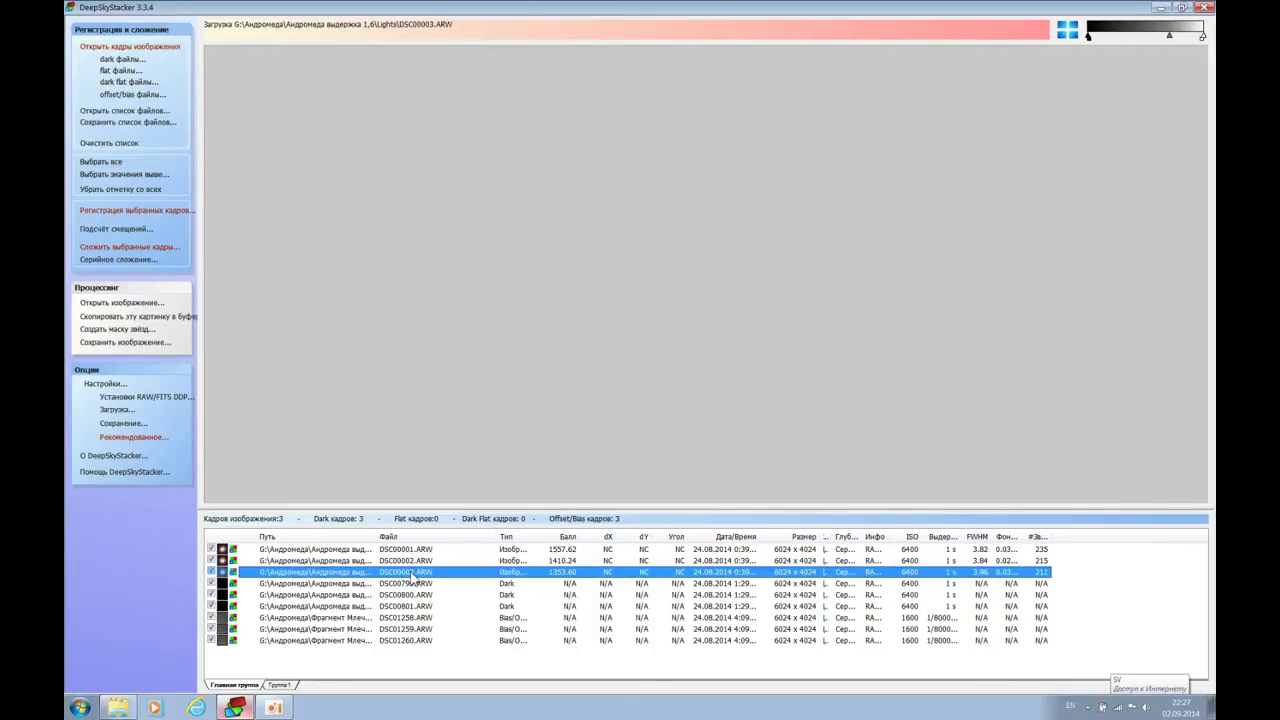
right_click(412, 575)
left_click(467, 391)
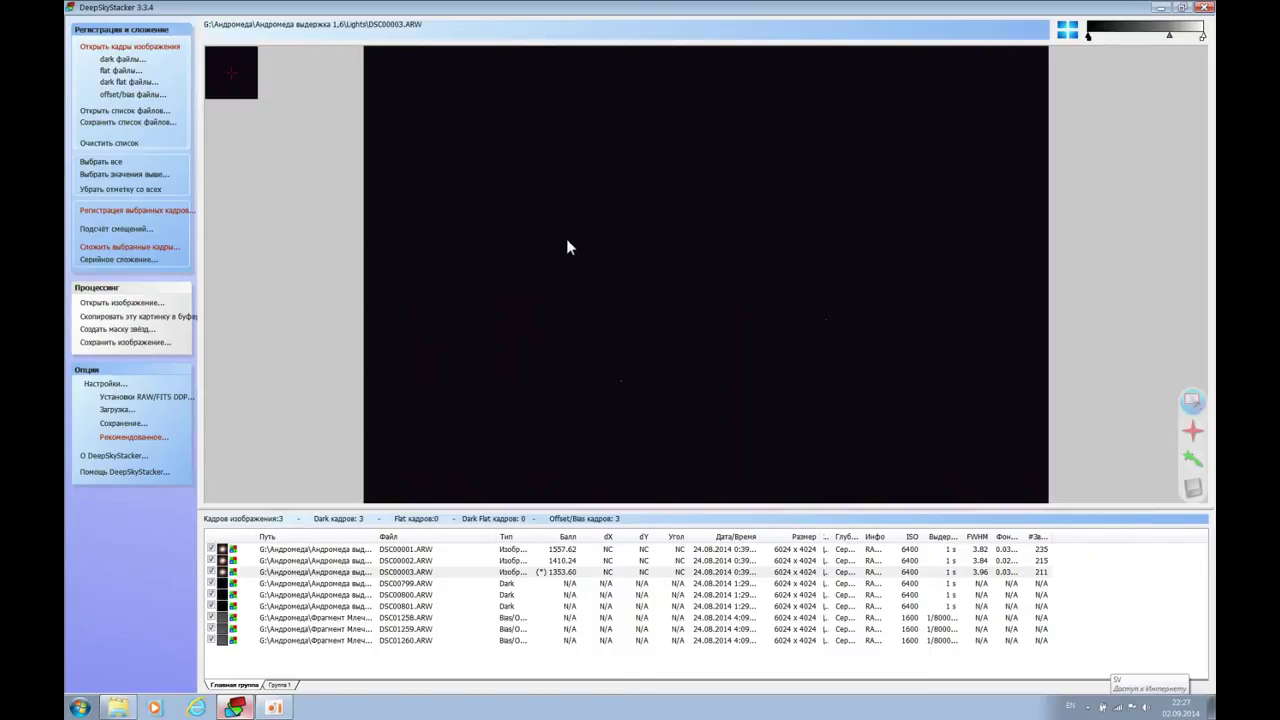
Step: Outline a rectangular stacking area about half the frame's width and height, slightly up and left of the preview image's centre
left_click_drag(556, 224, 894, 450)
left_click_drag(706, 329, 643, 266)
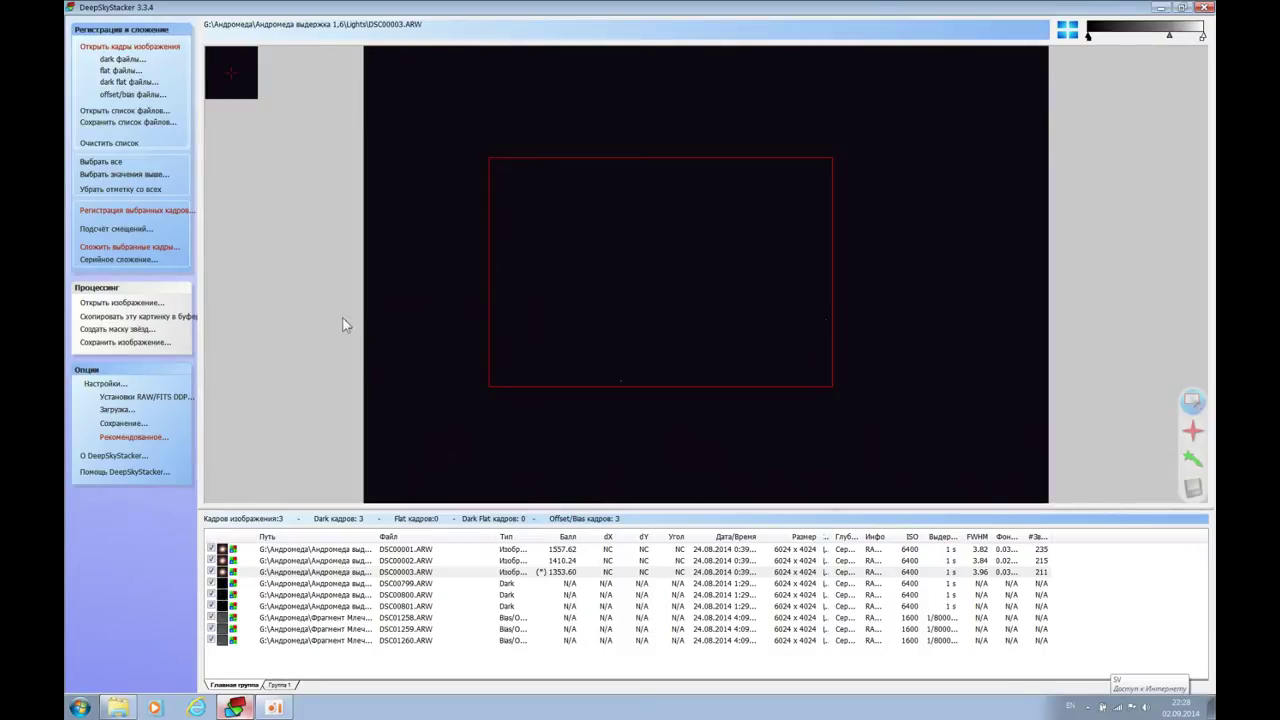
Step: Open the registration settings for the checked frames, compute the number of detected stars and leave the star detection threshold at 3%
left_click(125, 212)
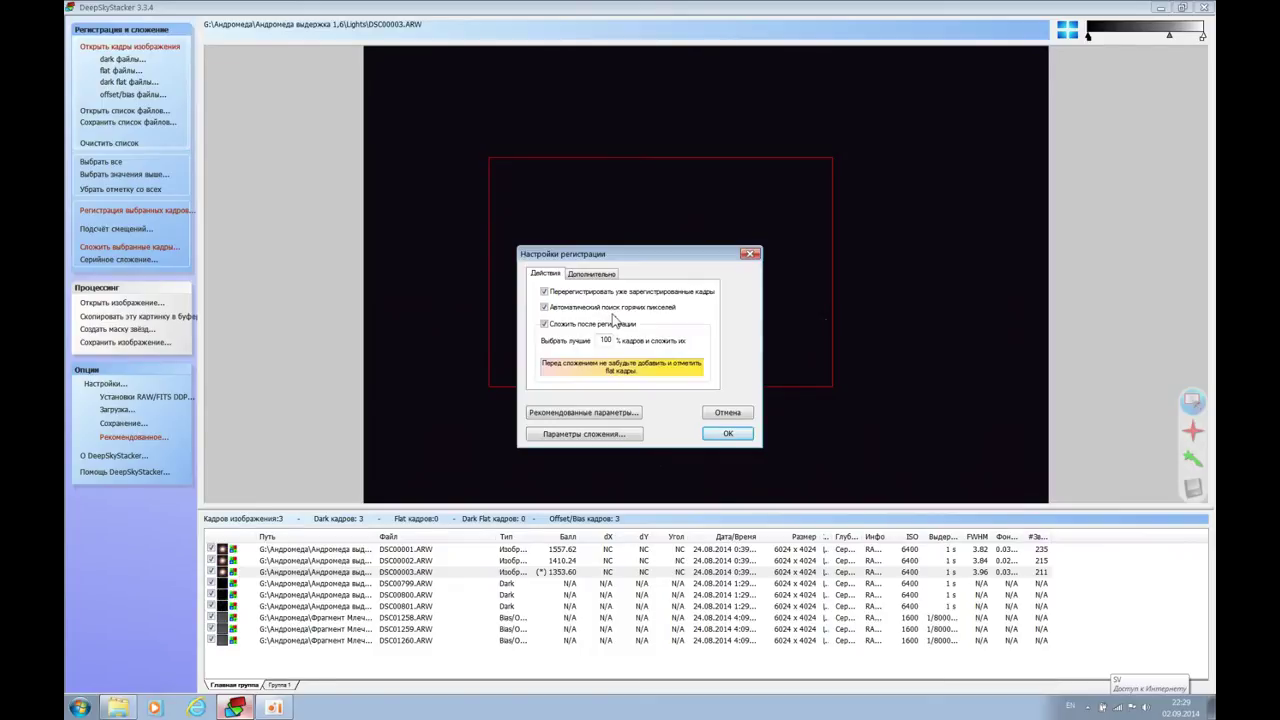
left_click(595, 278)
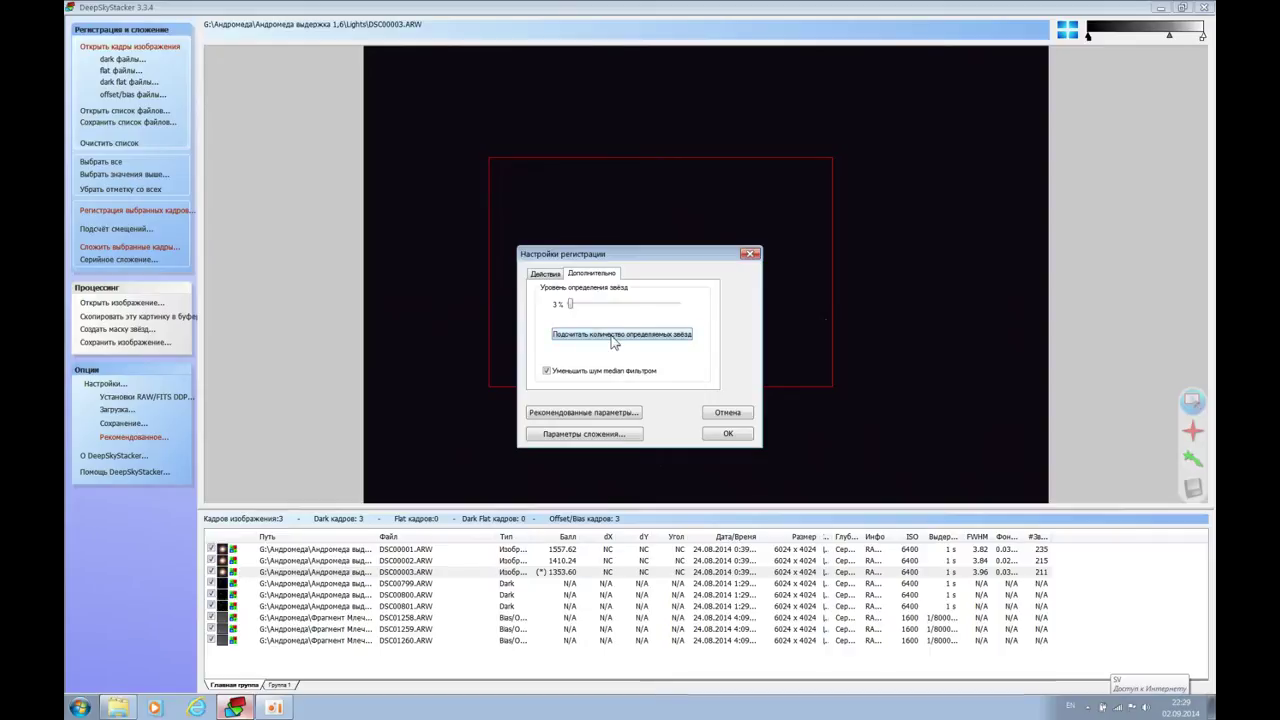
left_click(612, 336)
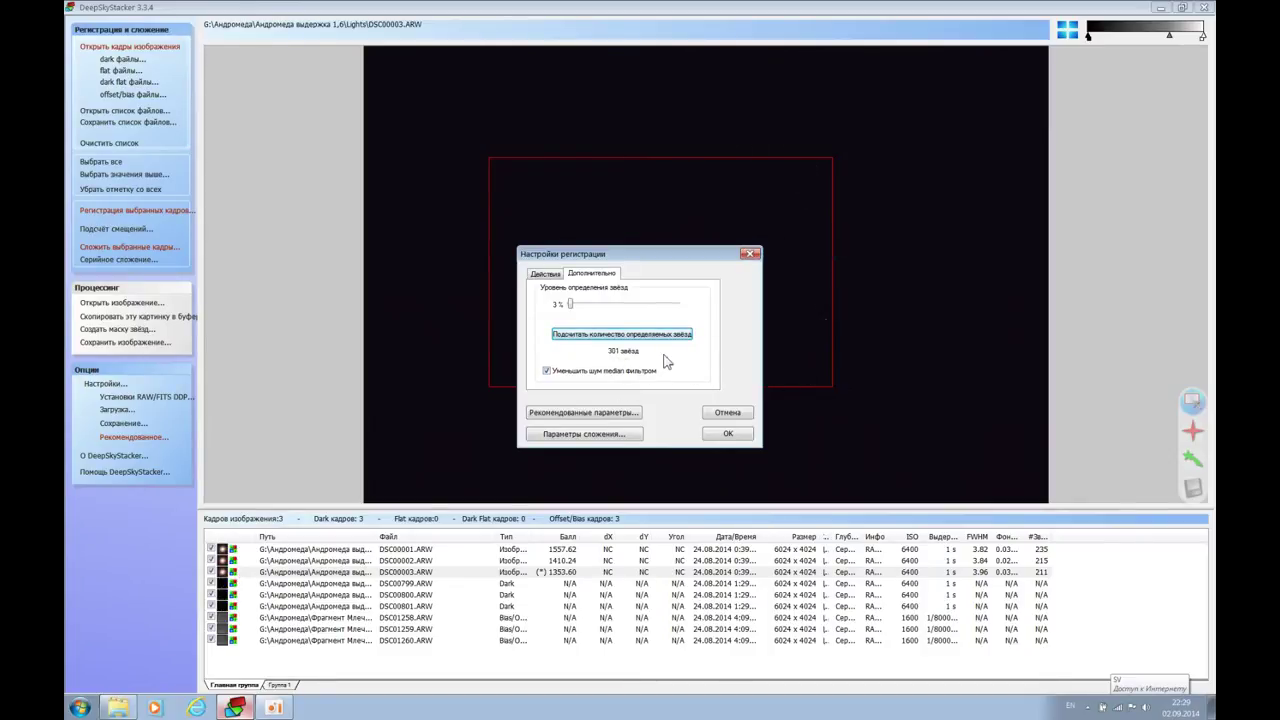
left_click_drag(572, 309, 682, 313)
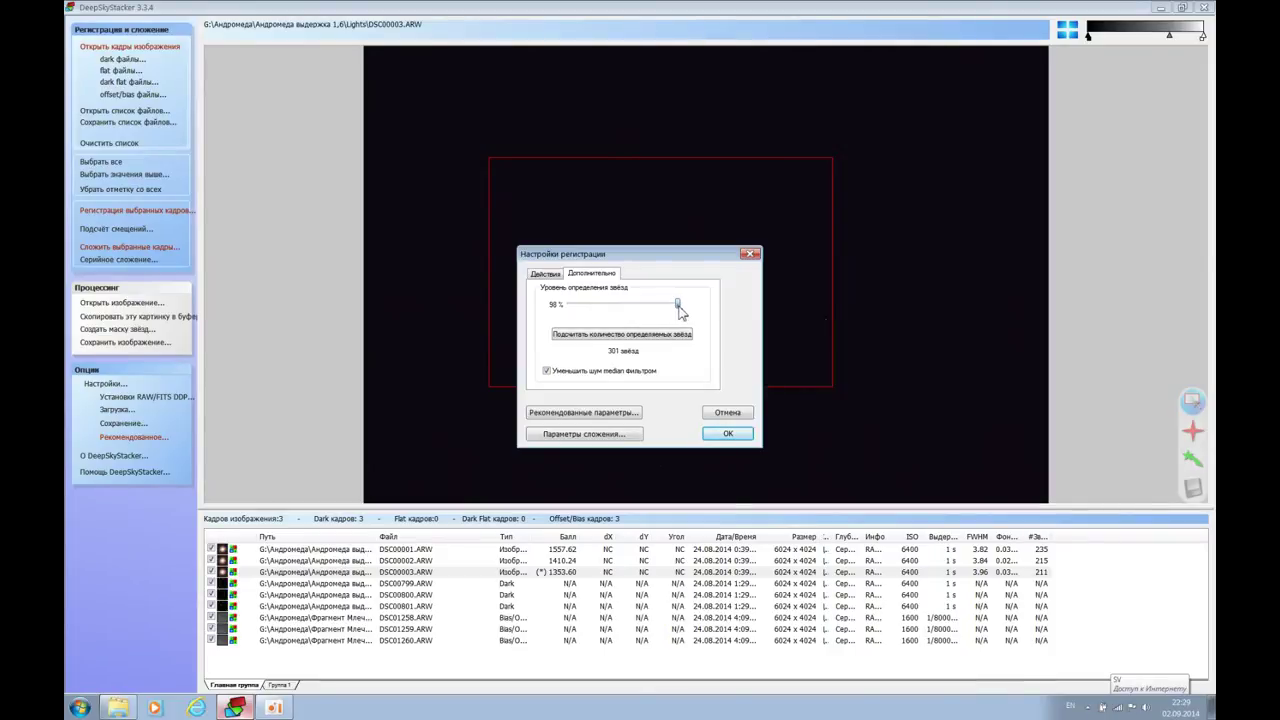
left_click_drag(680, 312, 573, 316)
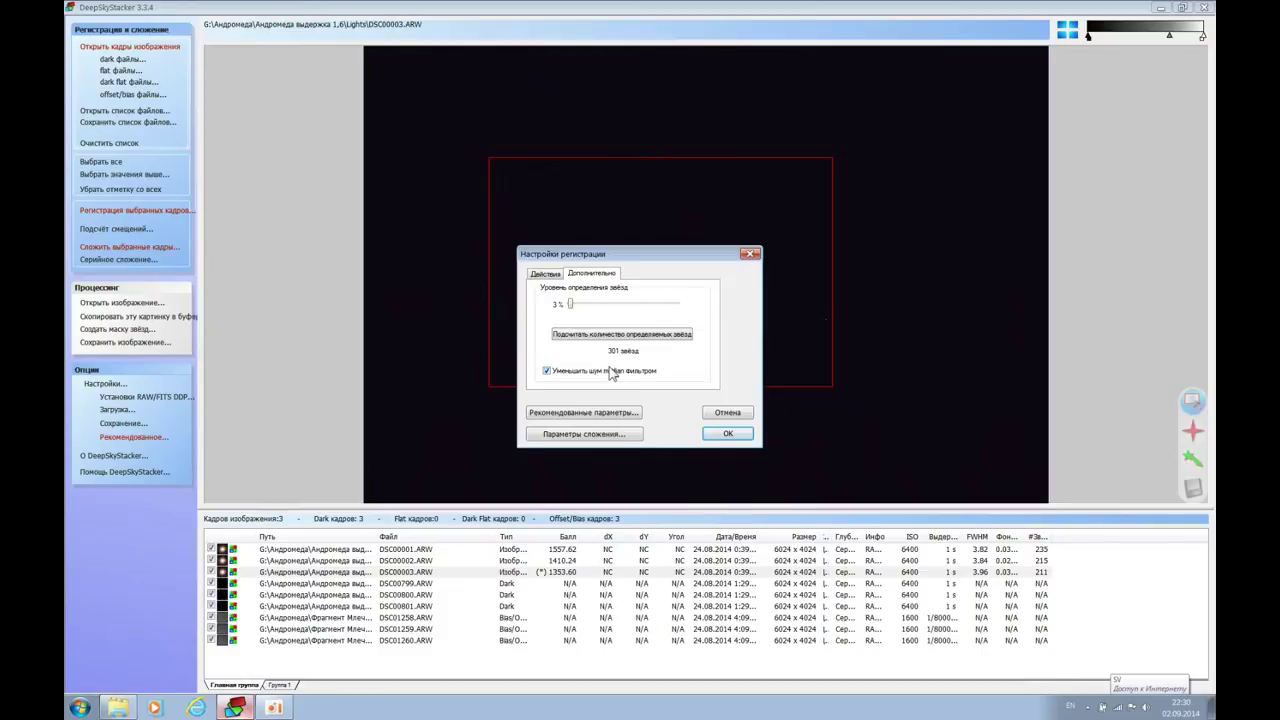
Step: Accept the recommended settings and select the custom area result mode (Выбранная область) in the stacking parameters
left_click(590, 413)
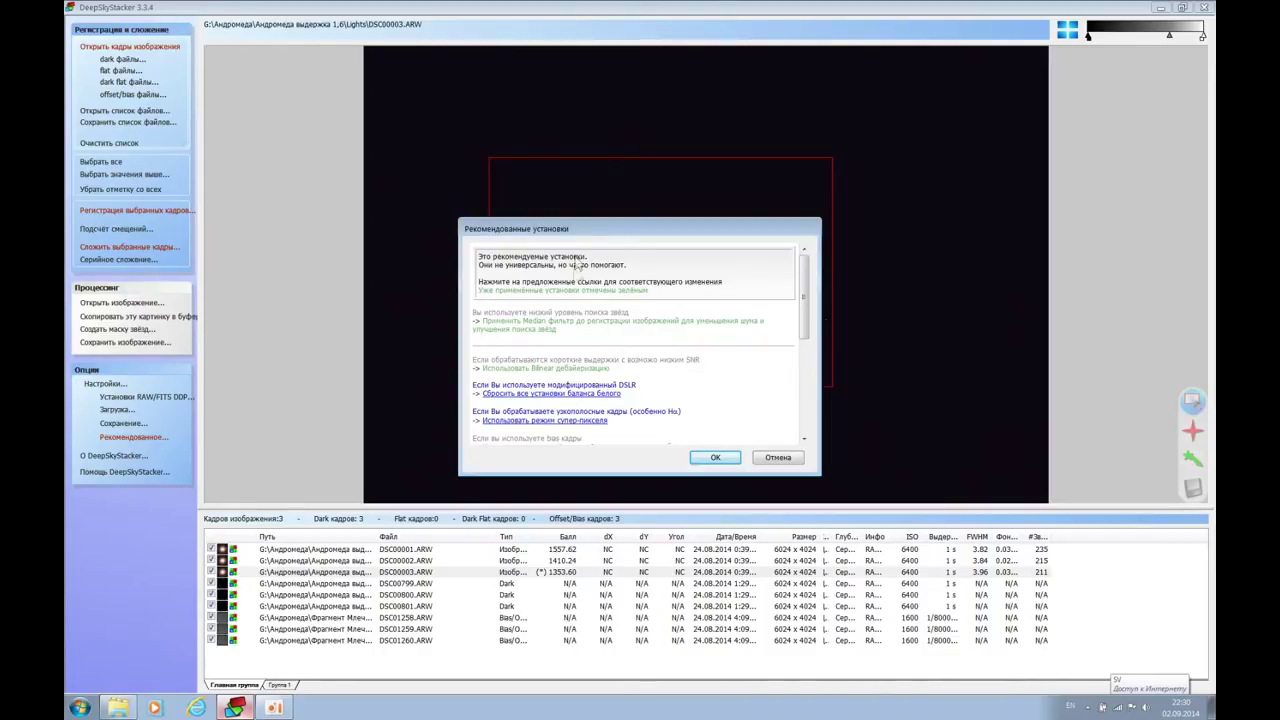
left_click(716, 459)
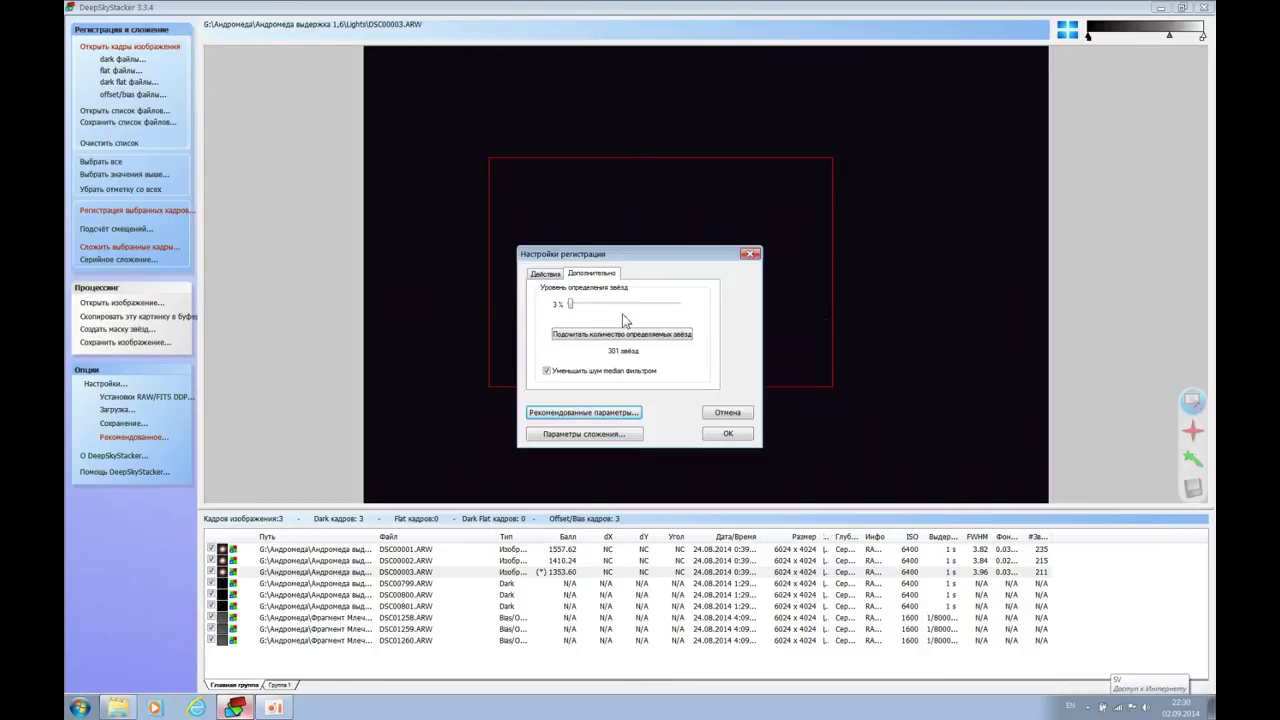
left_click(634, 437)
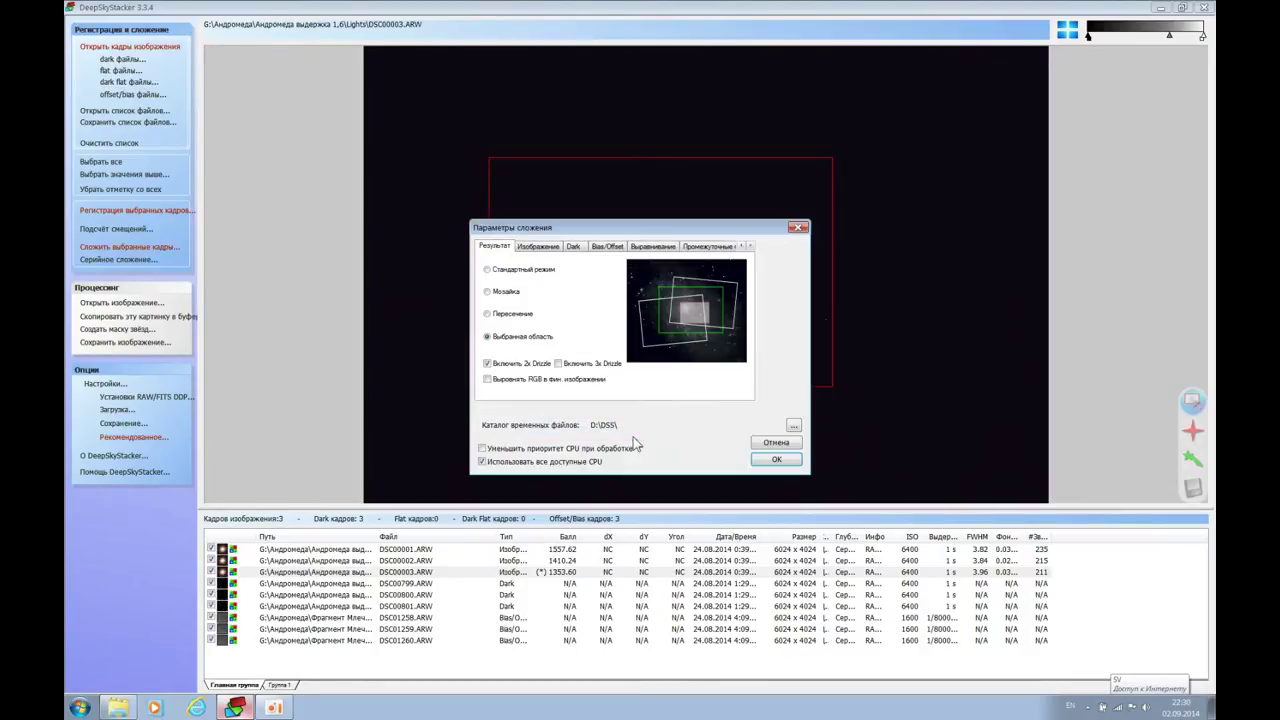
left_click(488, 338)
left_click(482, 460)
Step: Review the image, dark, bias/offset, alignment, intermediate file, cosmetic and output settings of the stacking parameters and accept them
left_click(556, 247)
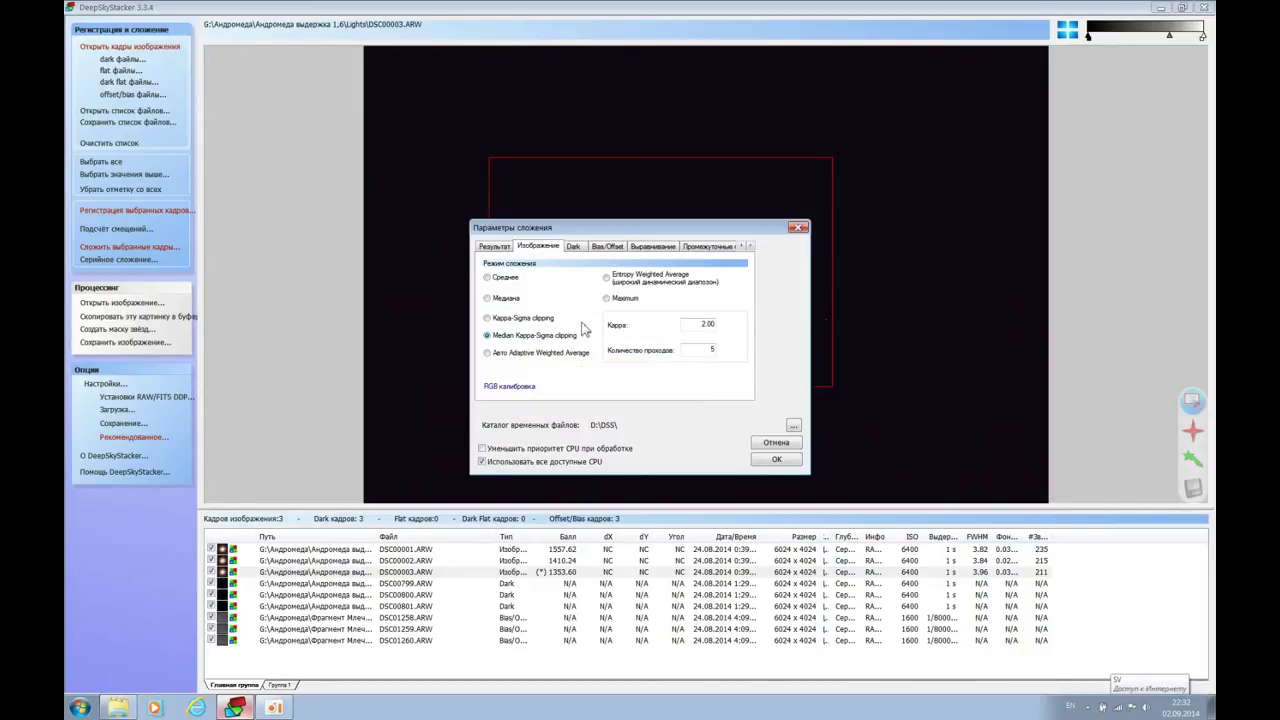
left_click(575, 247)
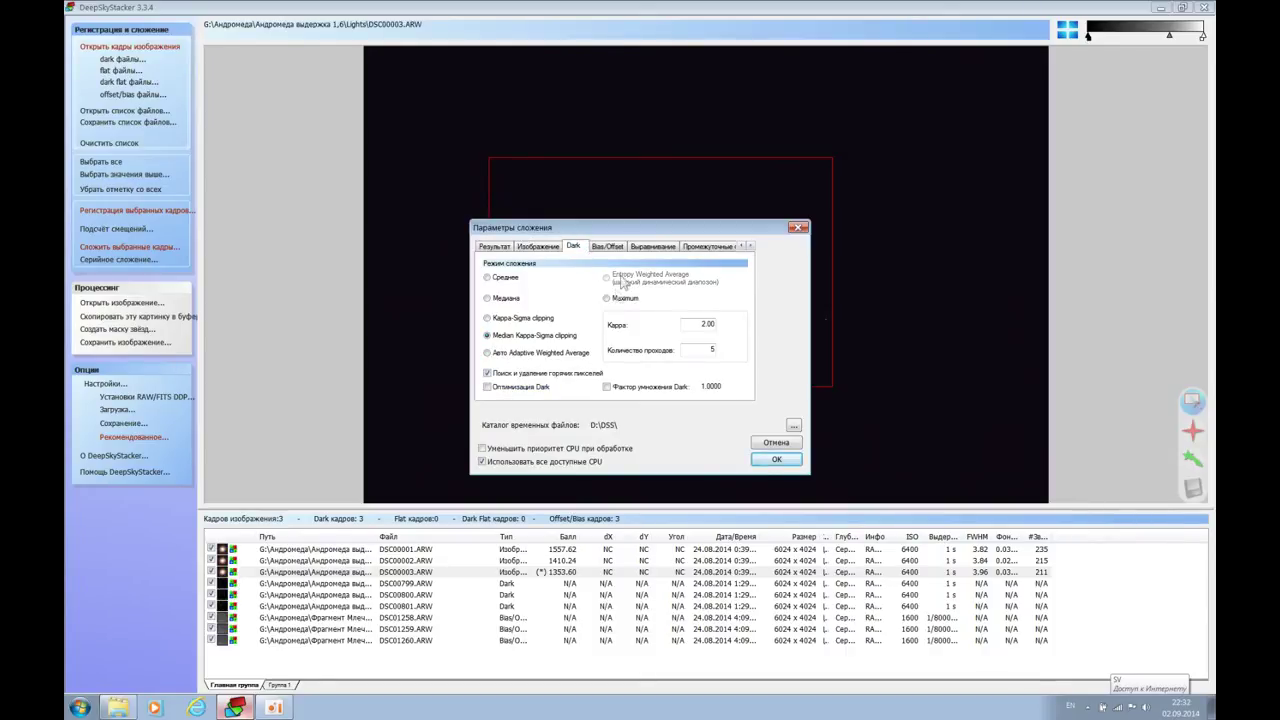
left_click(612, 248)
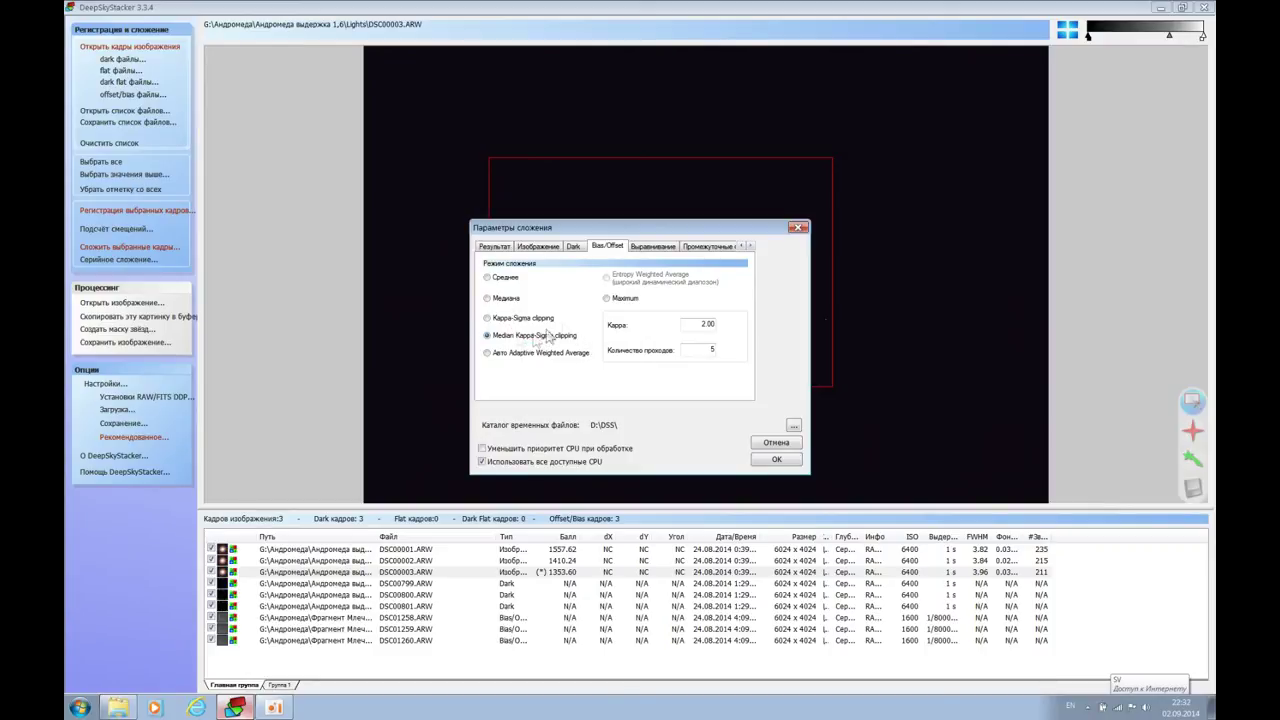
left_click(653, 250)
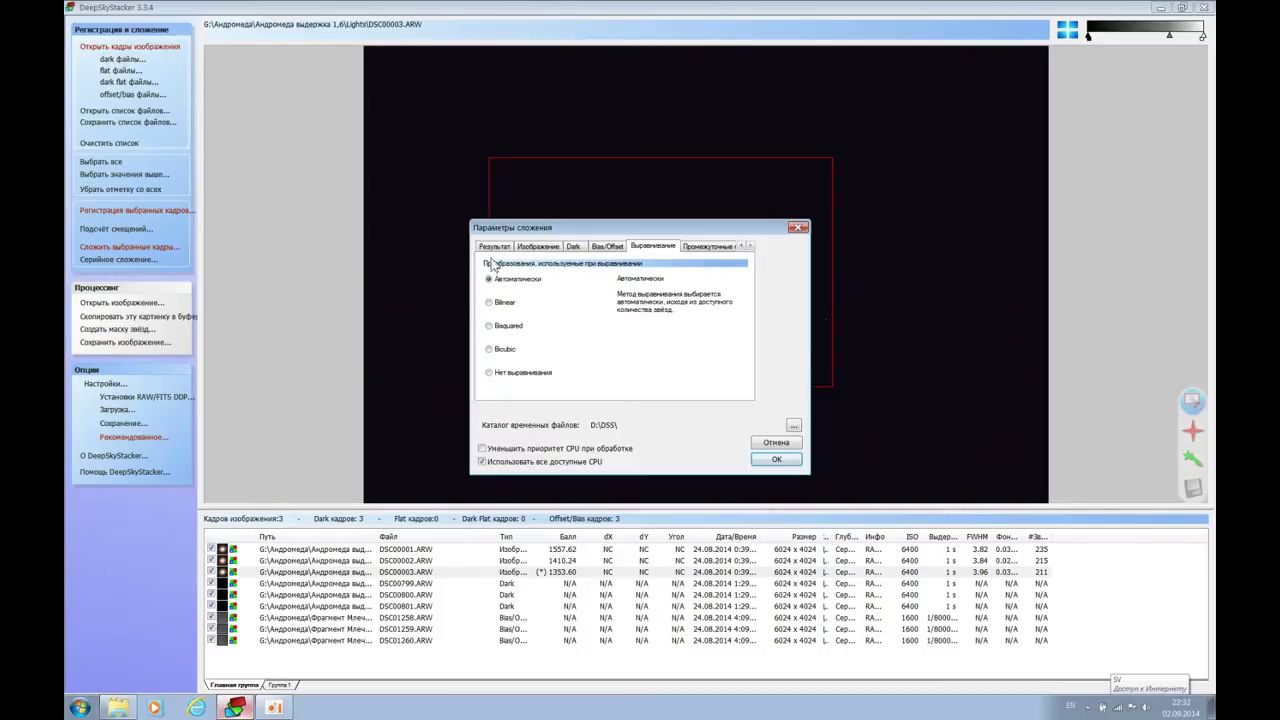
left_click(721, 249)
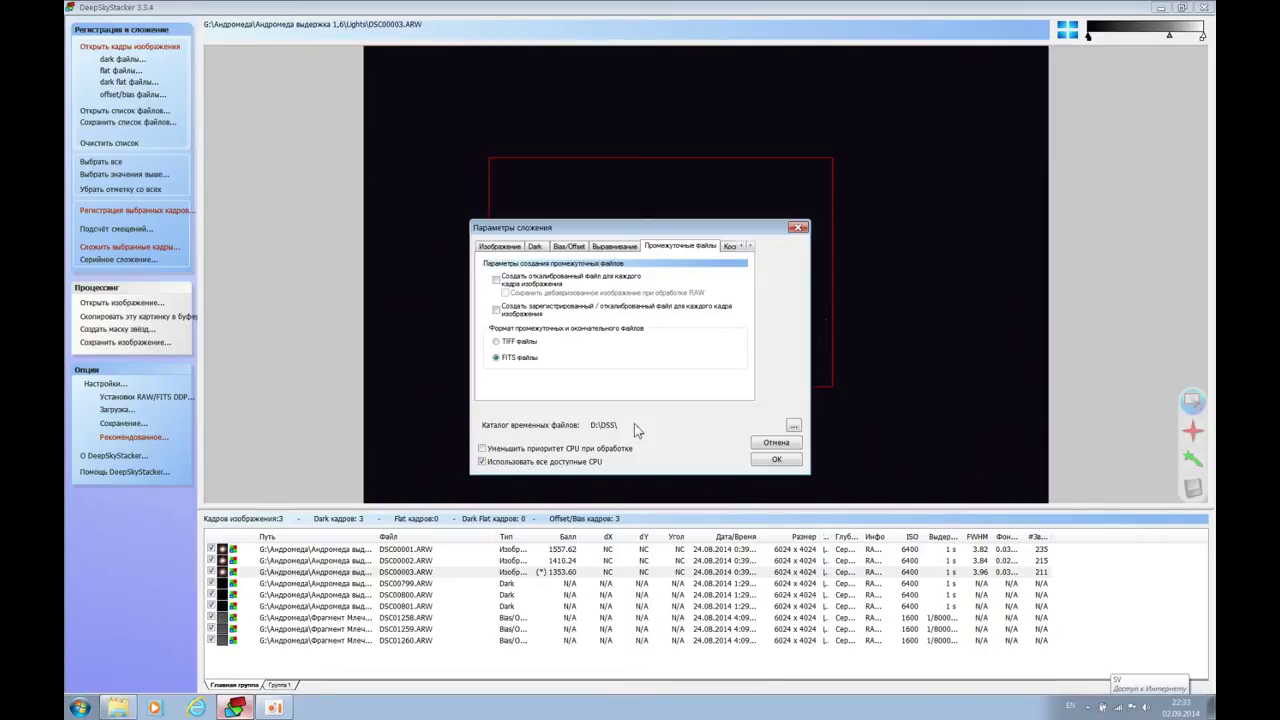
left_click(729, 247)
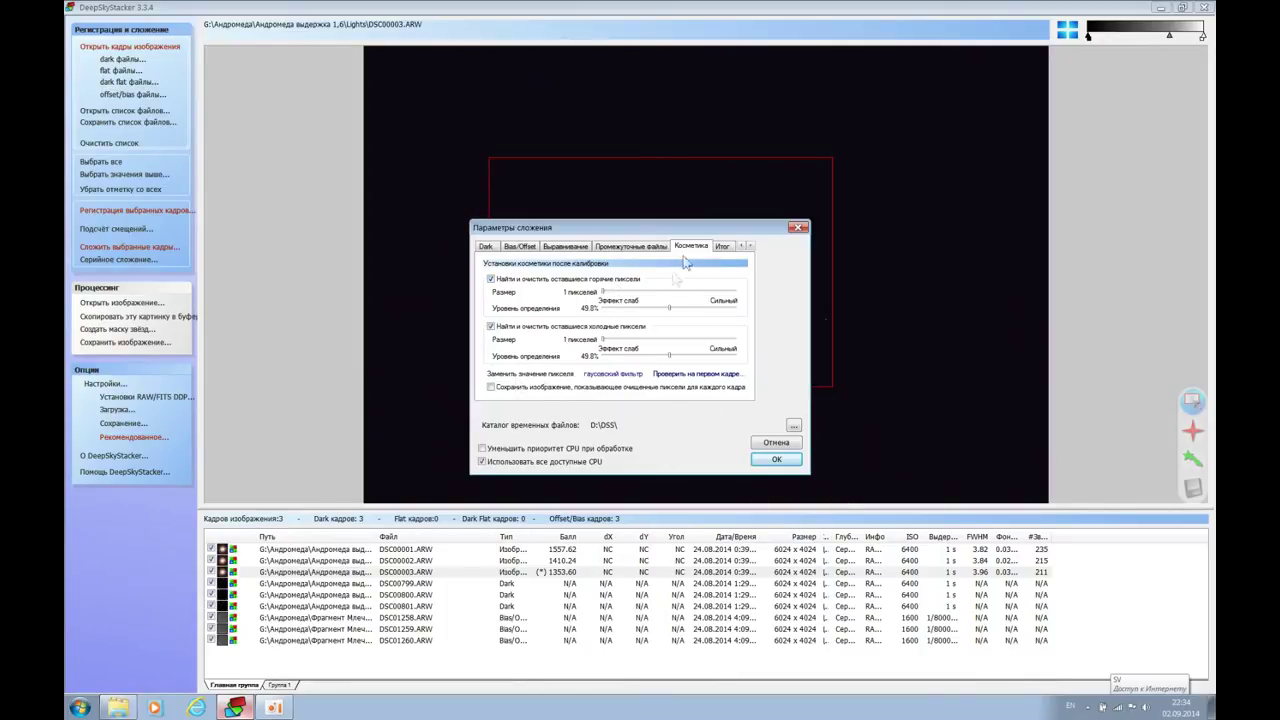
left_click(720, 246)
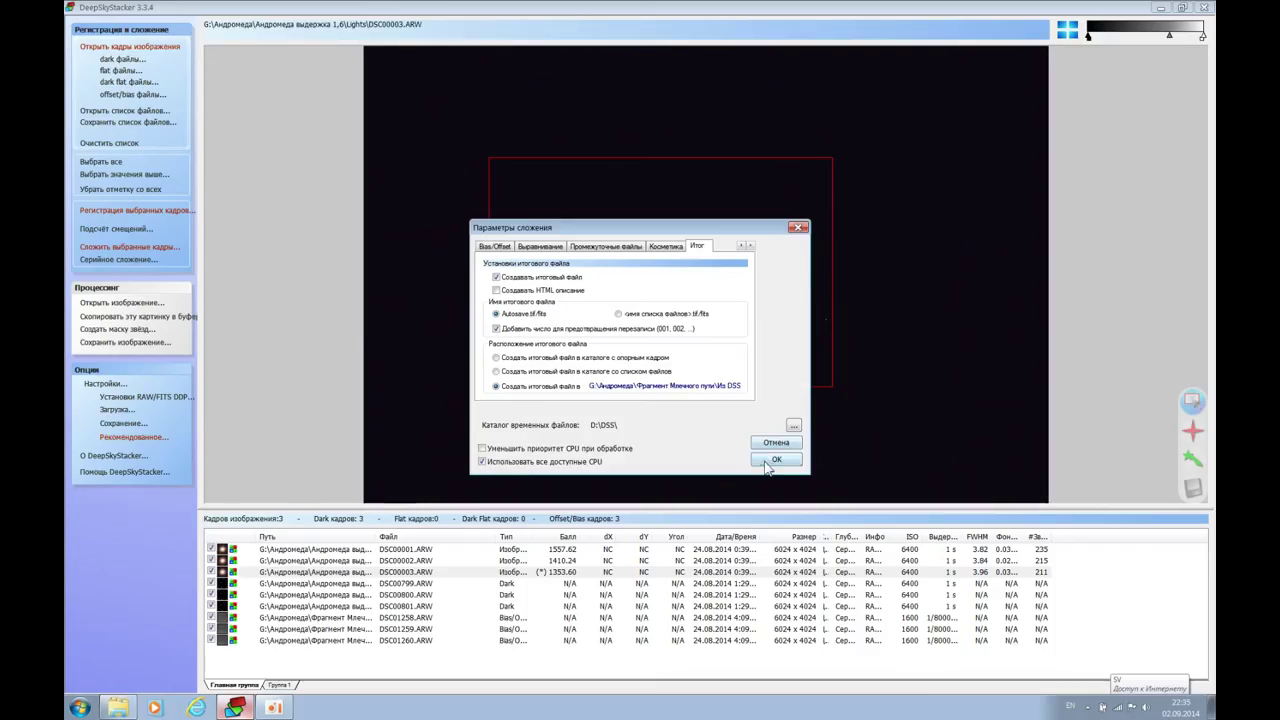
left_click(764, 459)
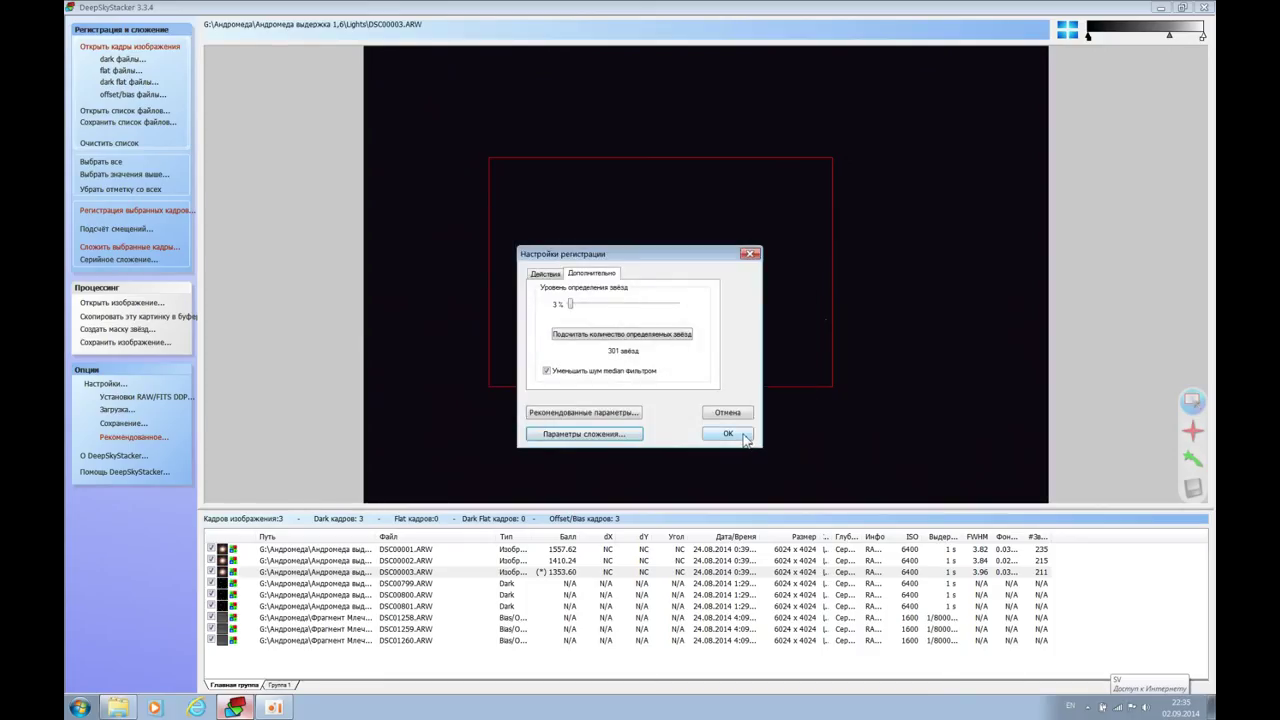
Step: Accept the registration settings and review the summary of stacking steps through to its end
left_click(745, 438)
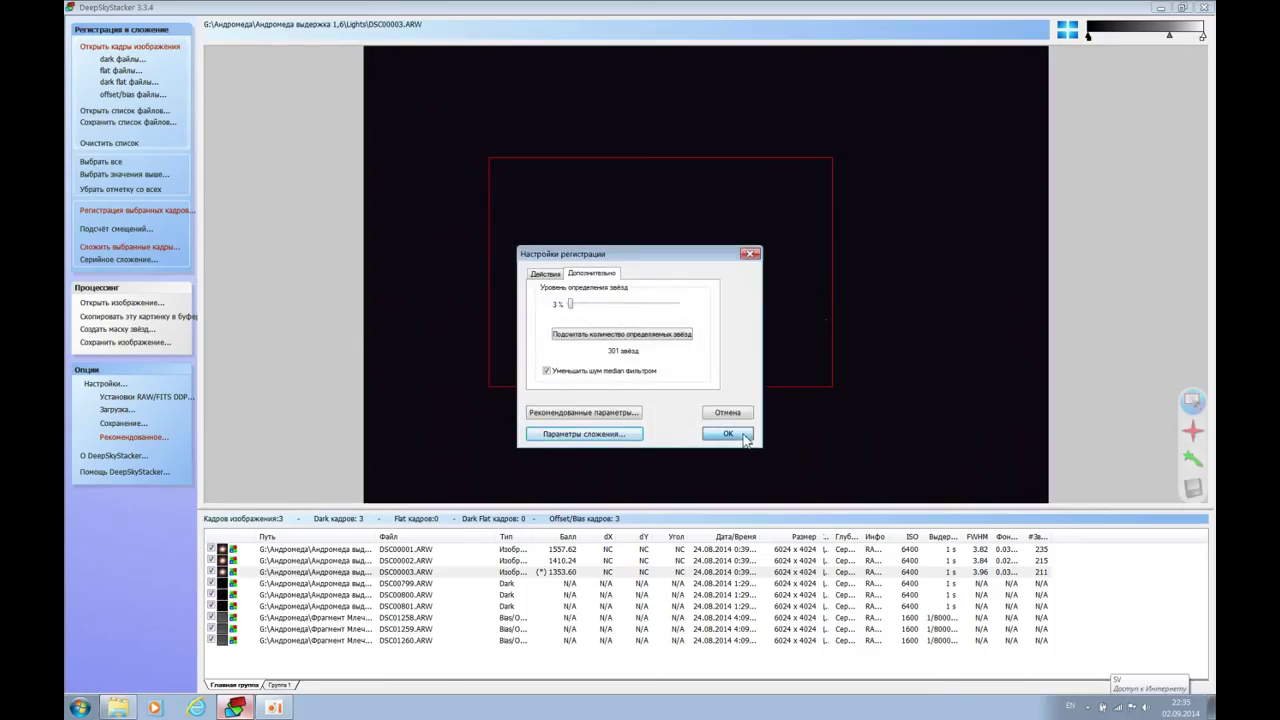
left_click(720, 436)
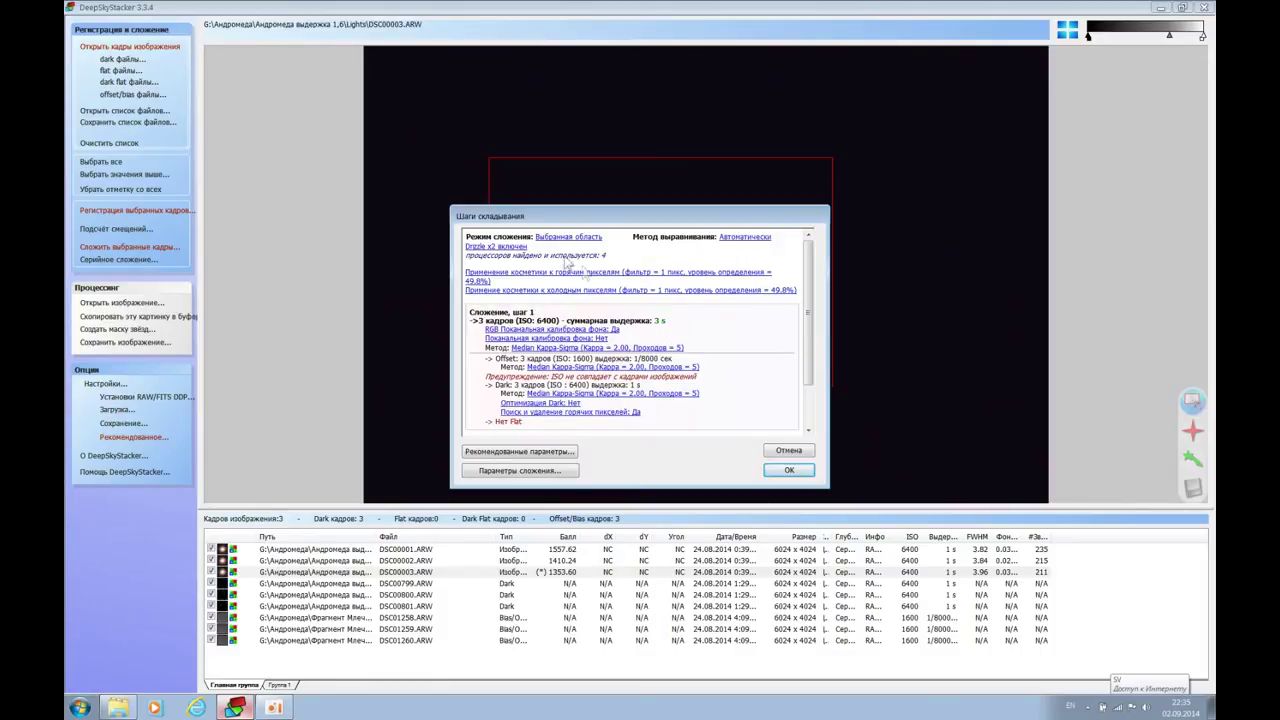
left_click_drag(812, 350, 813, 393)
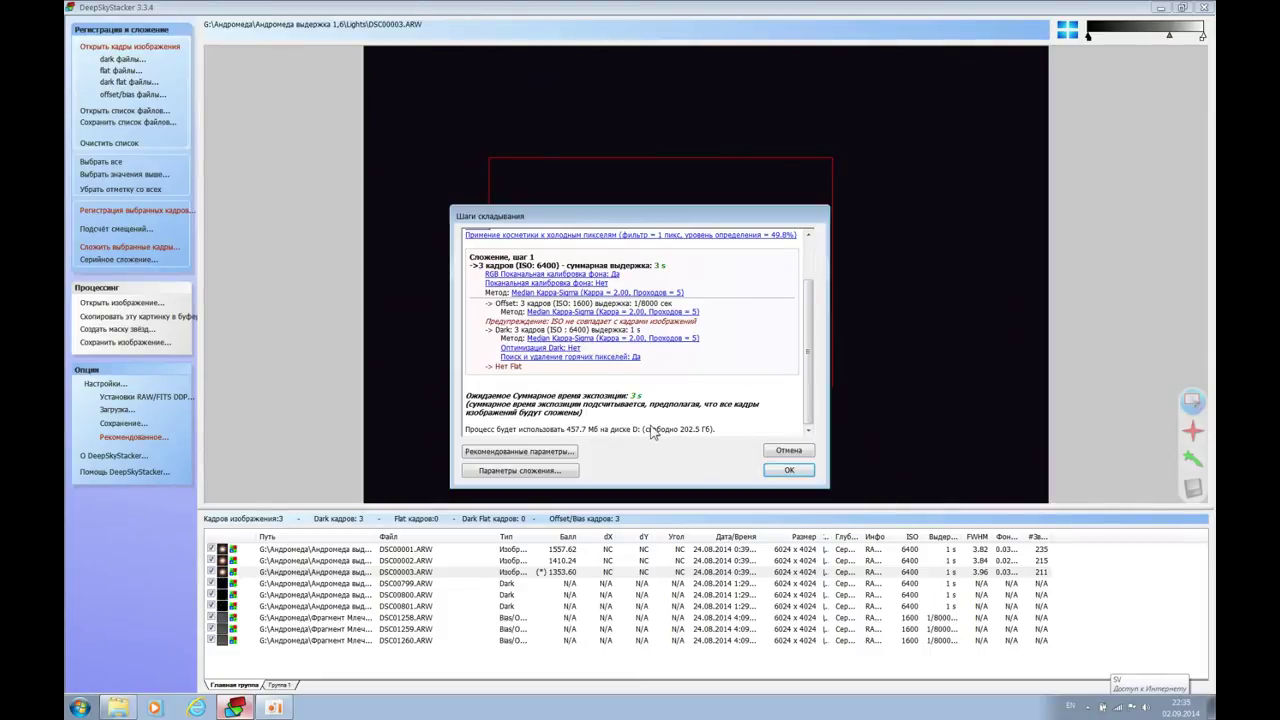
Step: Accept the summary of stacking steps to start stacking the checked frames
left_click(786, 470)
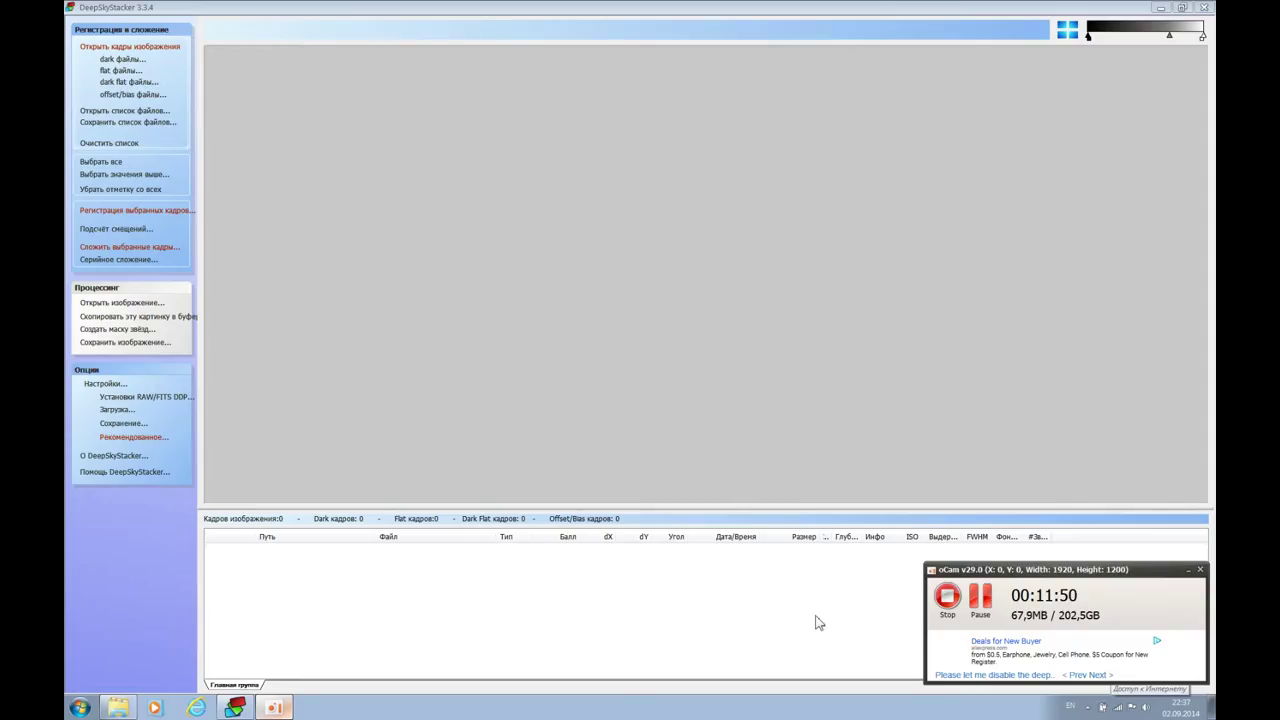
left_click(1185, 570)
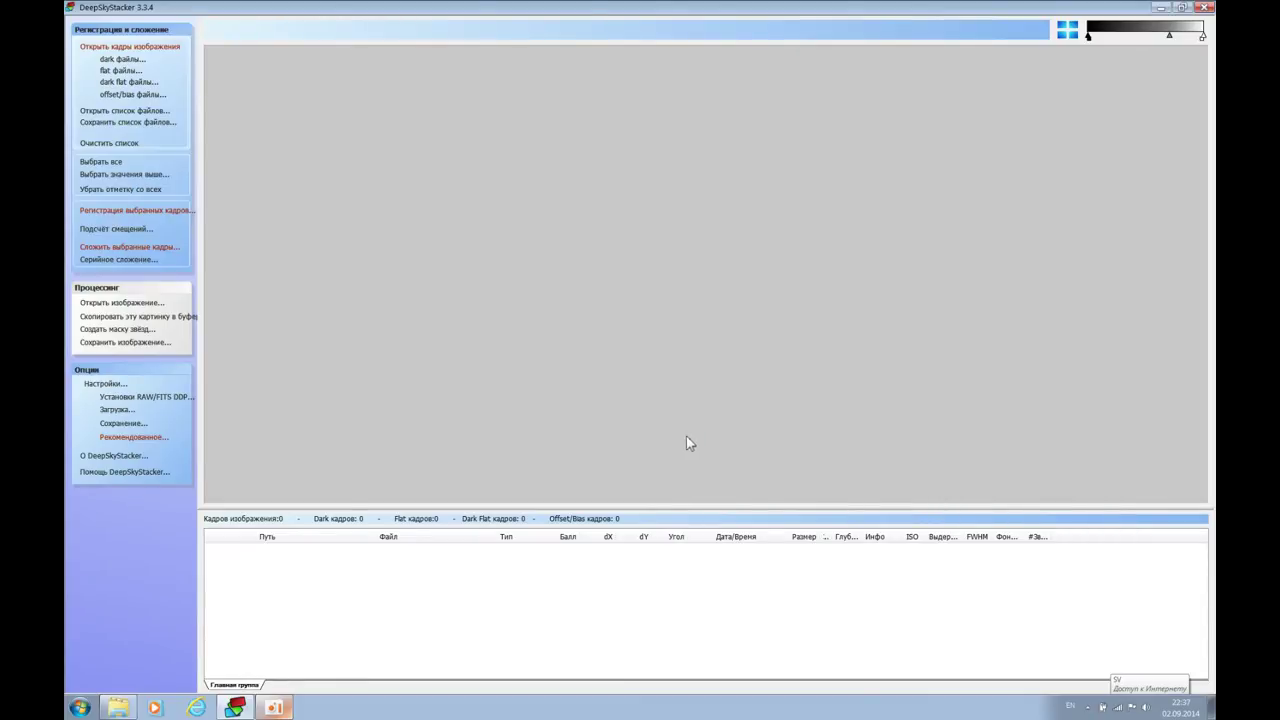
Step: Open the finished stack Autosave003 from the folder "Финальная проявка из DSS 27.08.2014" for processing
left_click(117, 708)
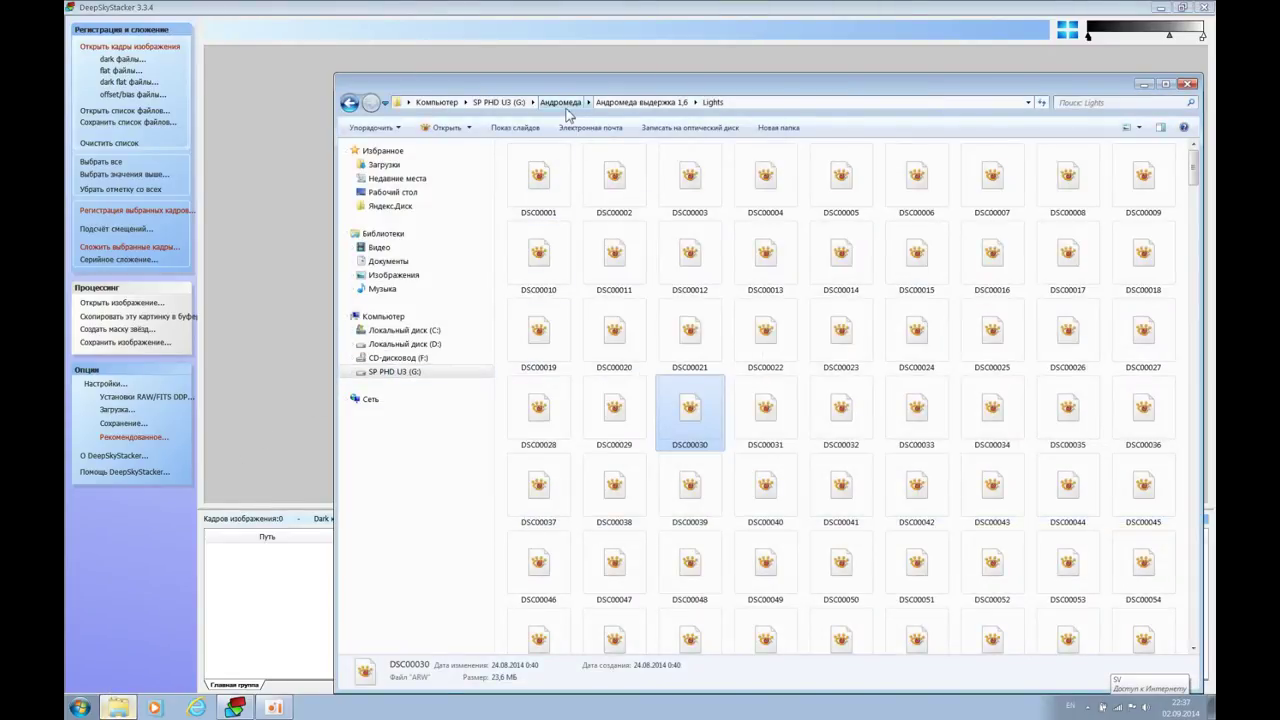
left_click(563, 103)
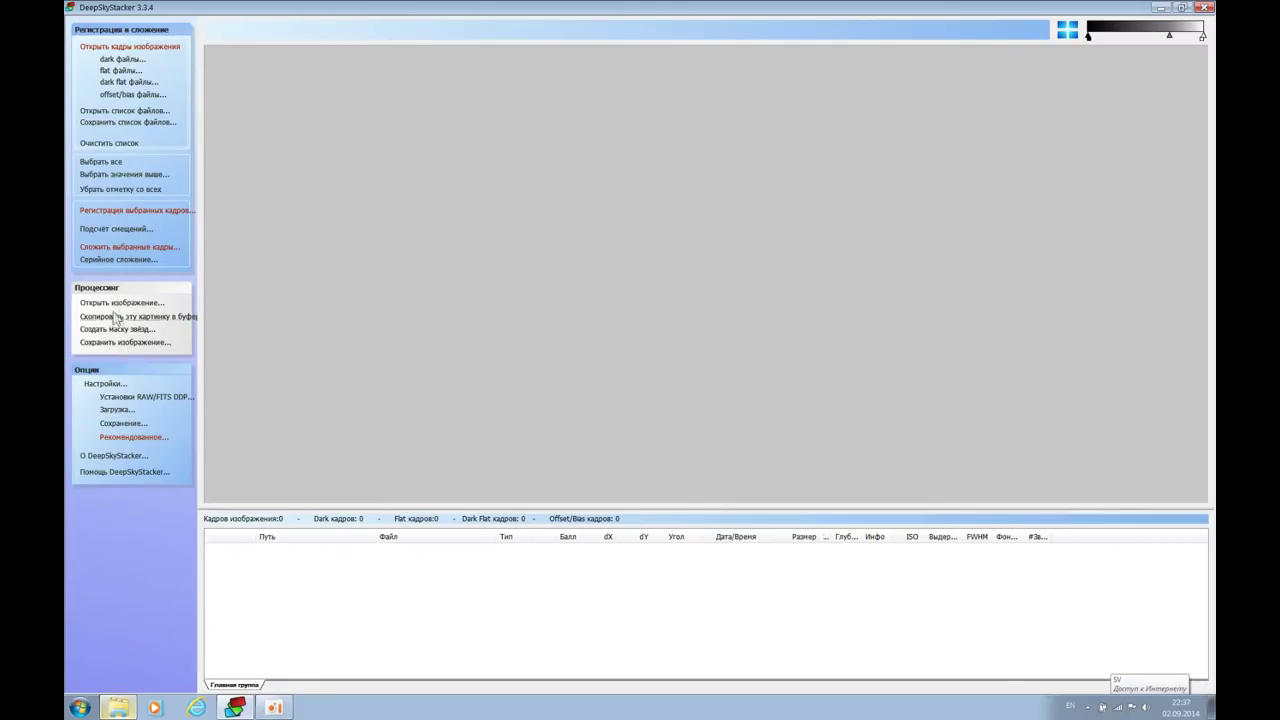
left_click(120, 303)
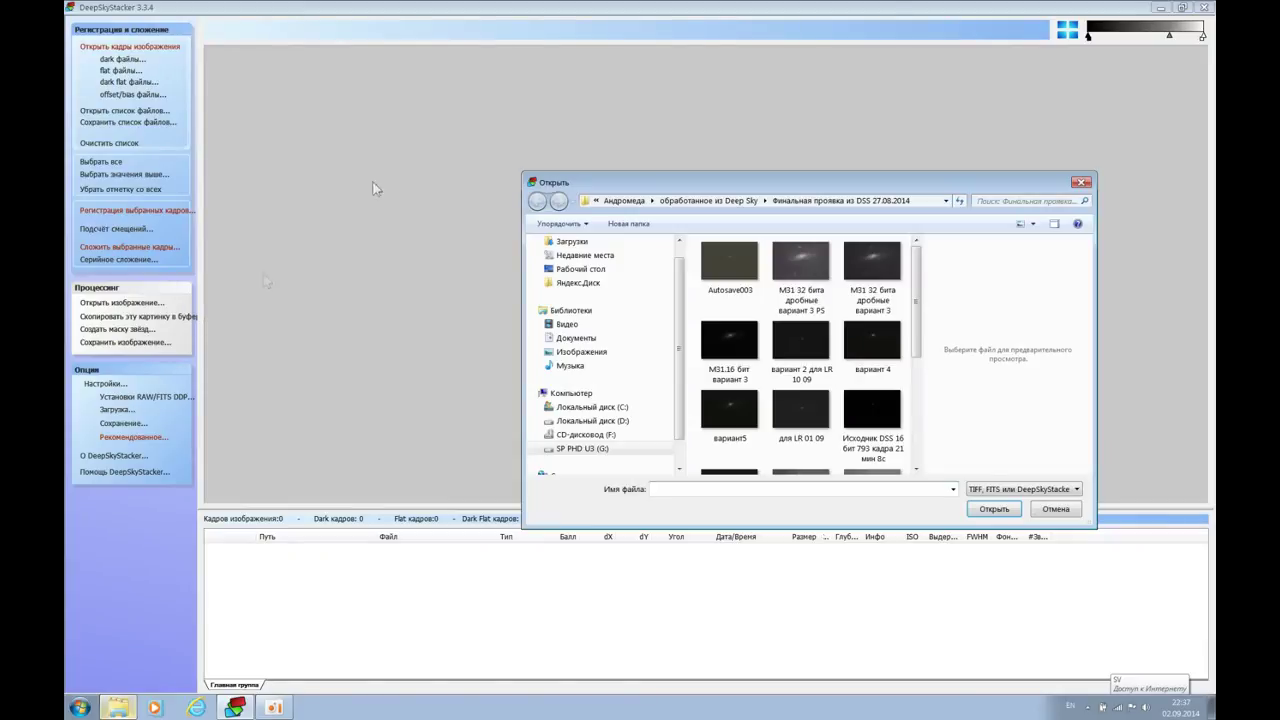
double_click(726, 270)
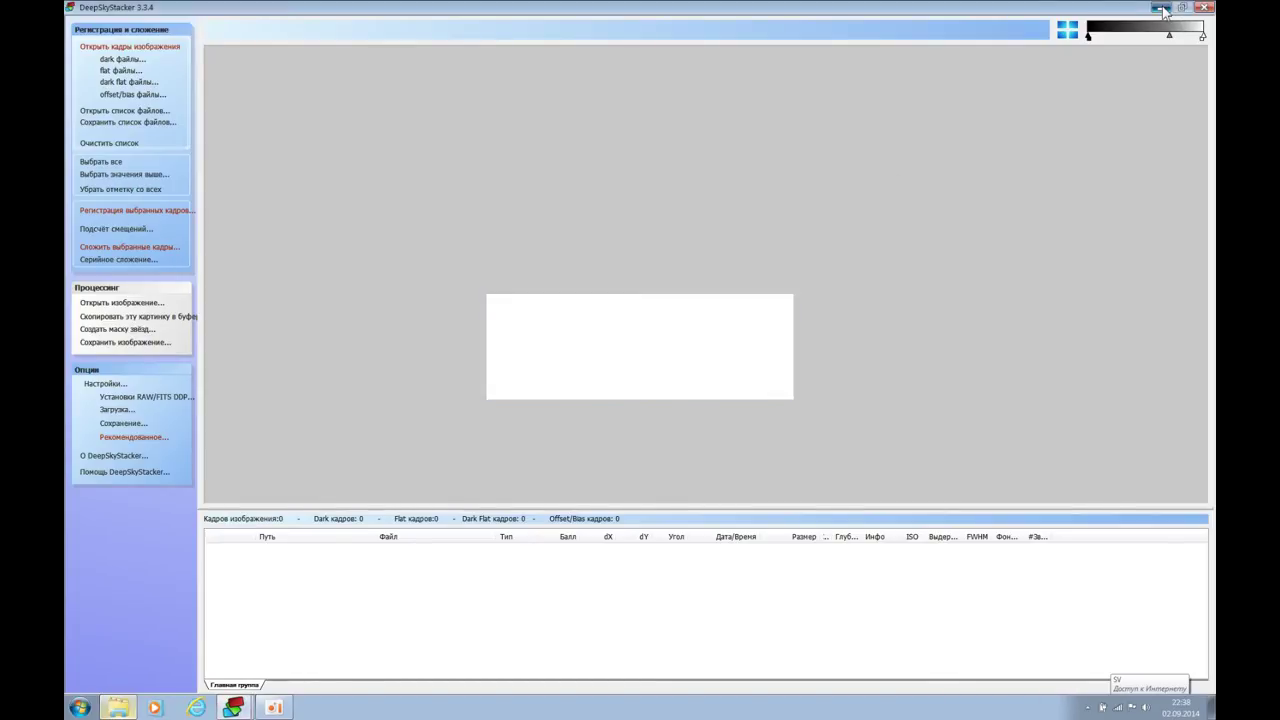
Step: Clear the open windows from the desktop and launch Lightroom while the stacked image loads
left_click(1163, 10)
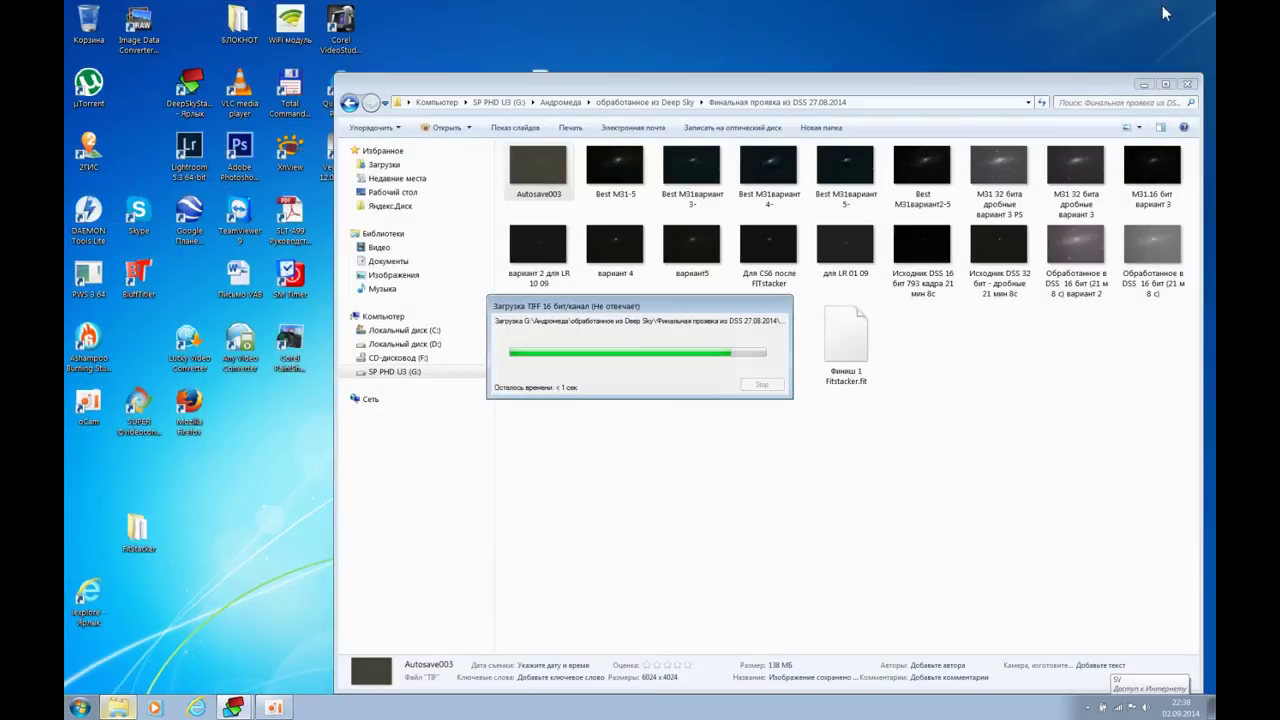
left_click(1143, 84)
double_click(189, 150)
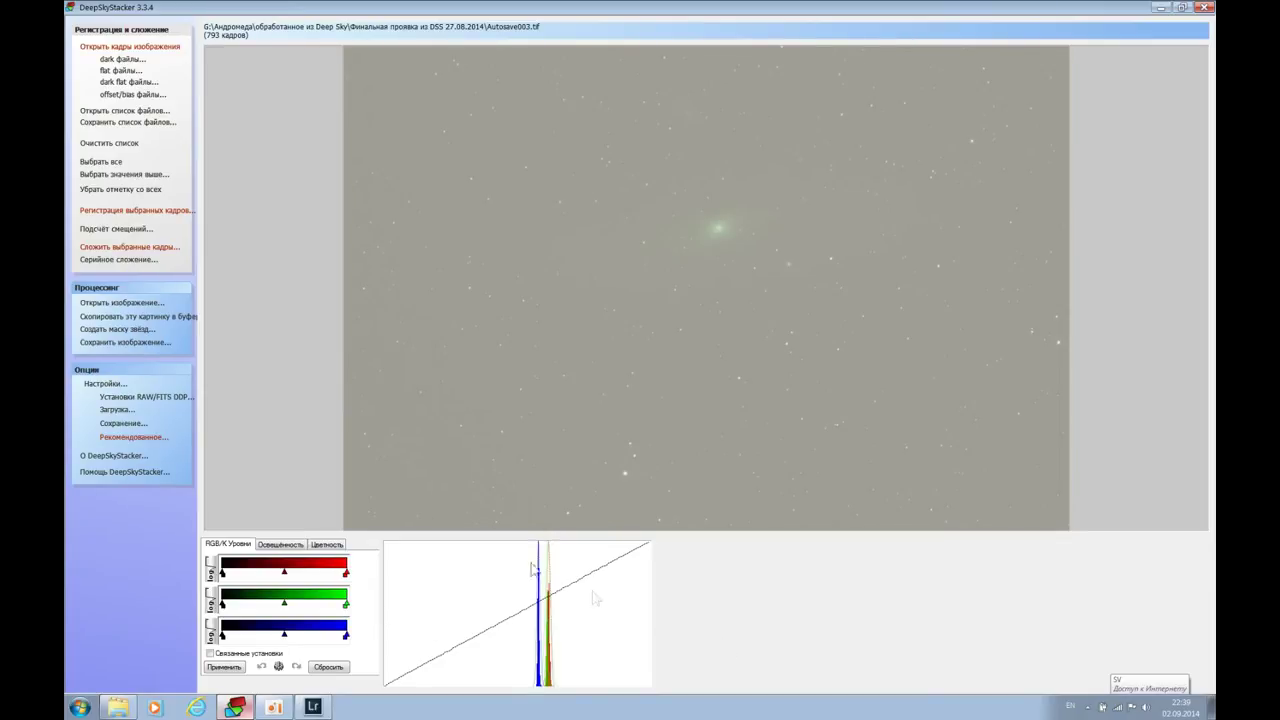
Step: Link the RGB channel settings (Связанные установки) and shift the shared midpoint so the histogram peaks move towards the dark end
left_click(211, 566)
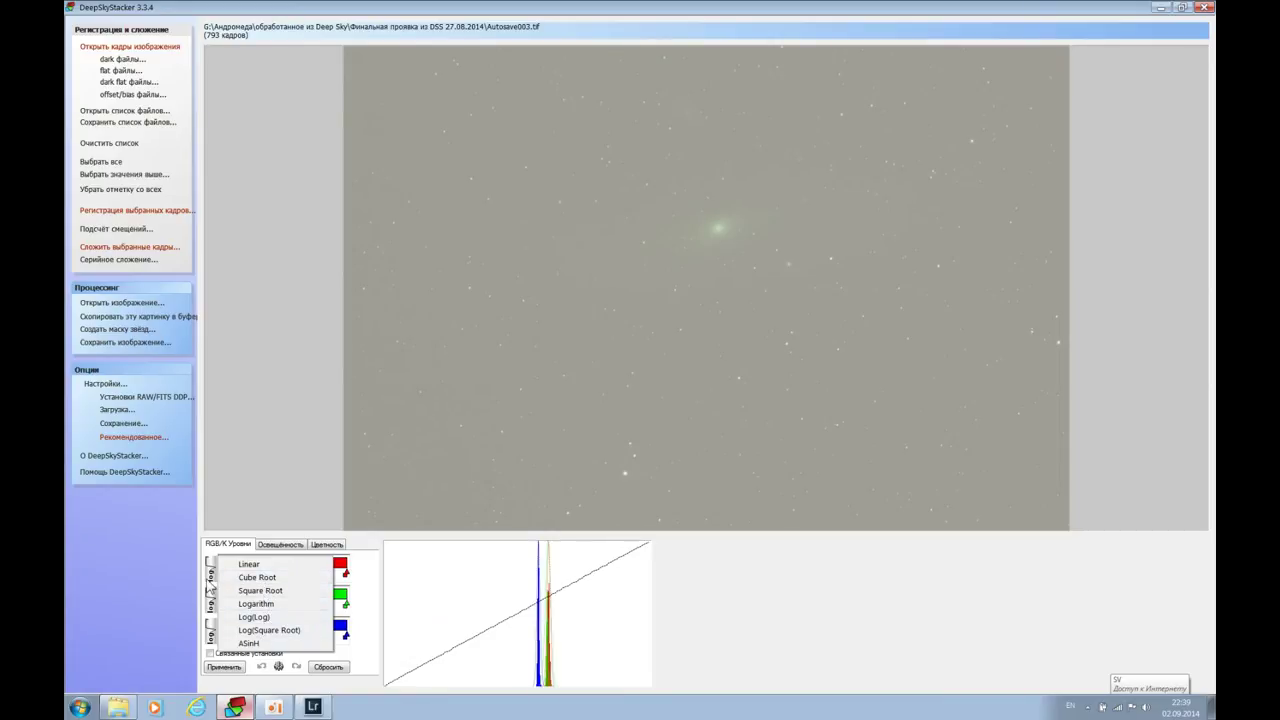
left_click(158, 574)
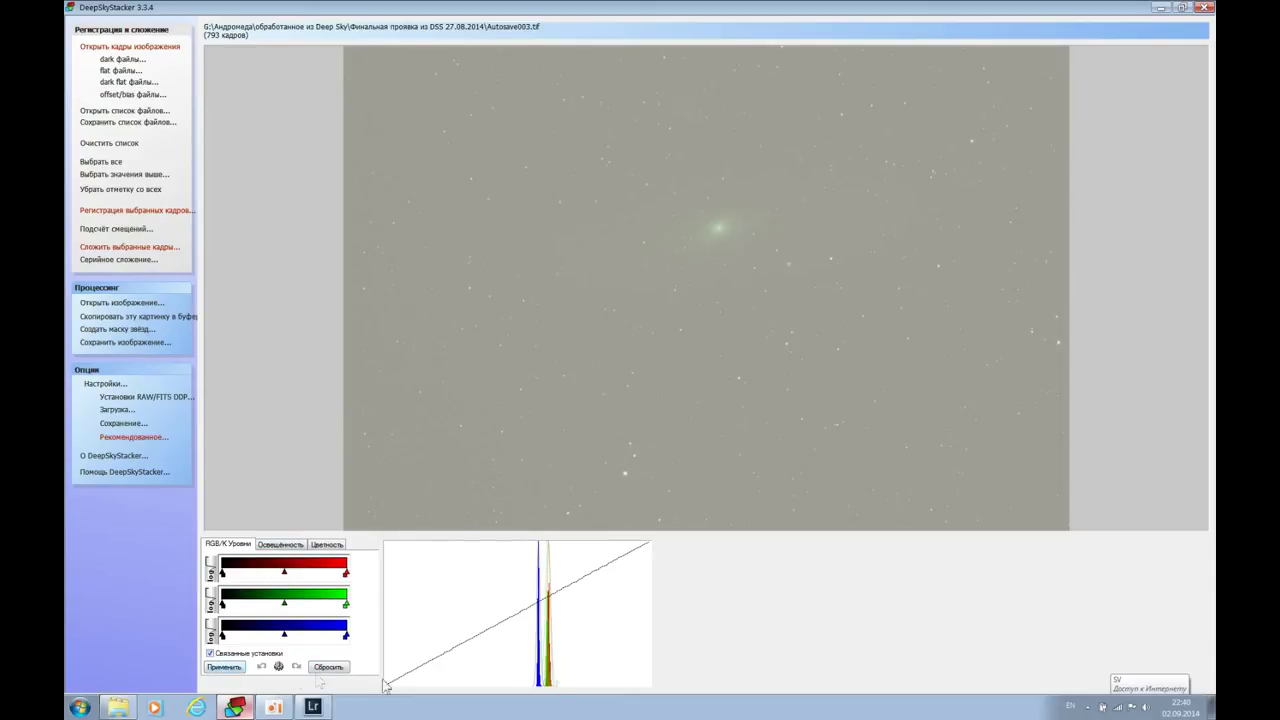
left_click_drag(285, 575, 259, 577)
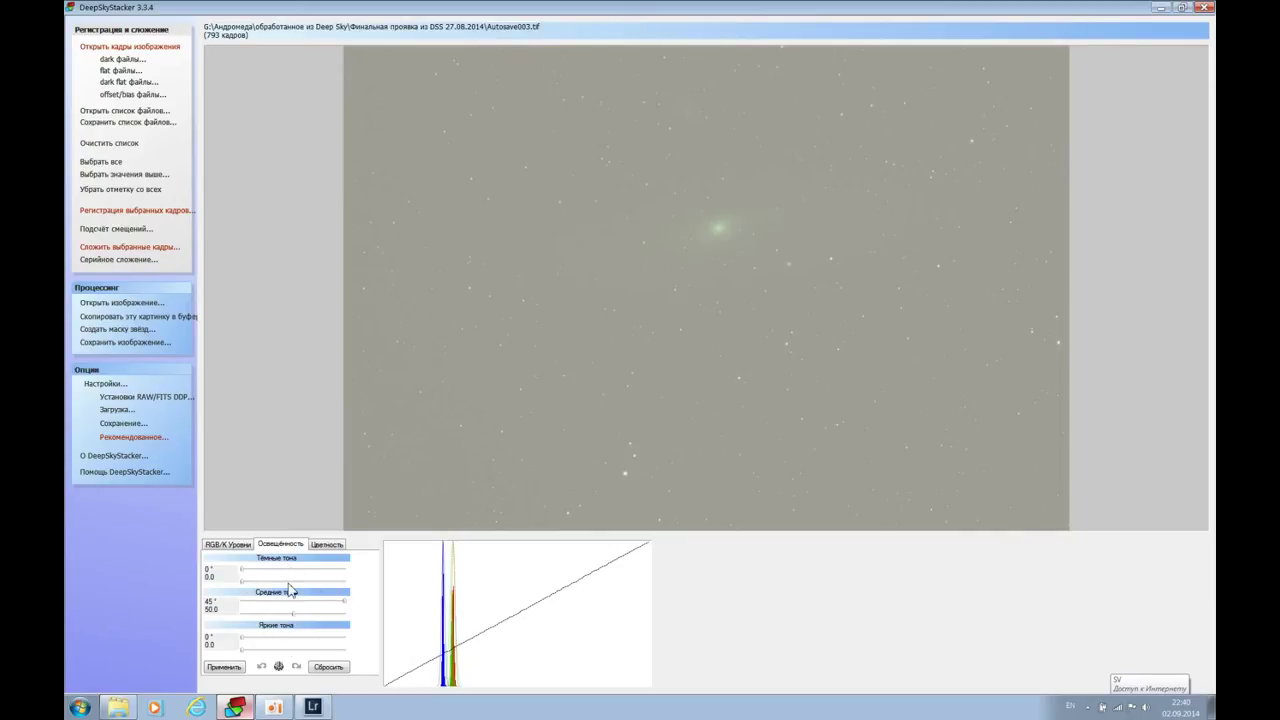
Step: Set the dark tones strength to 100.0 and the saturation shift to 14%, and apply them to the image
left_click_drag(245, 583, 346, 591)
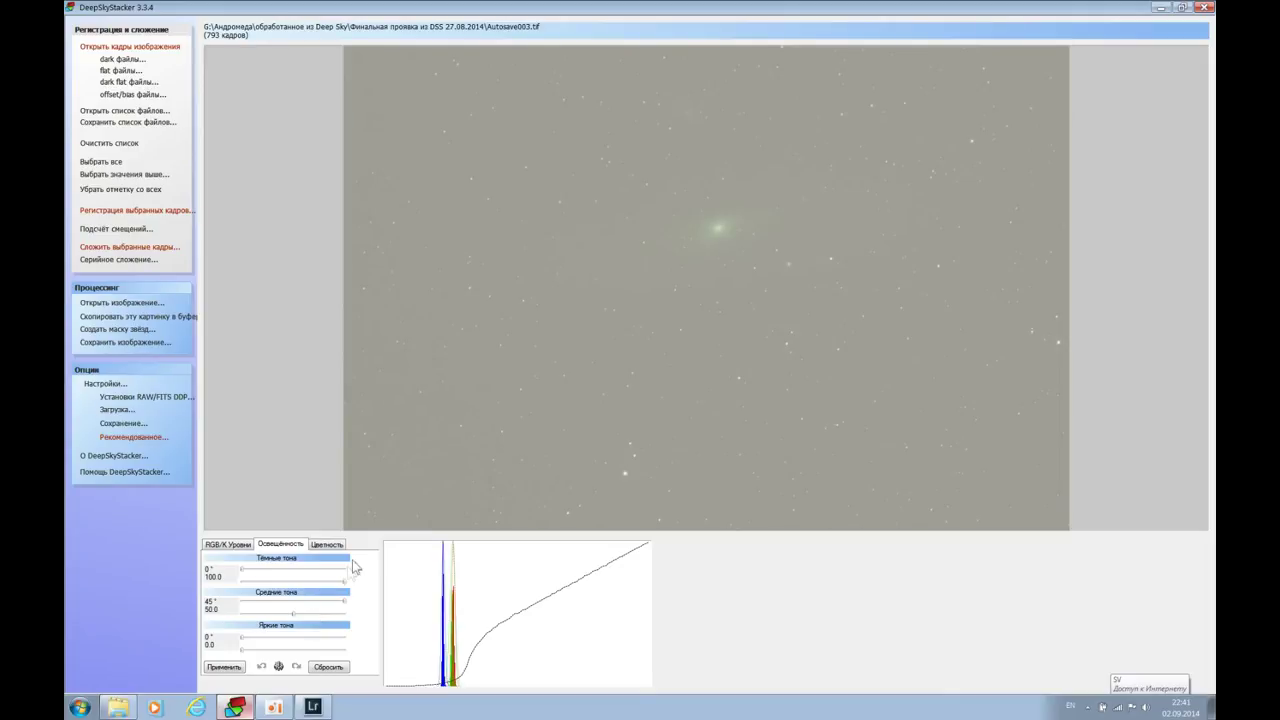
left_click(326, 544)
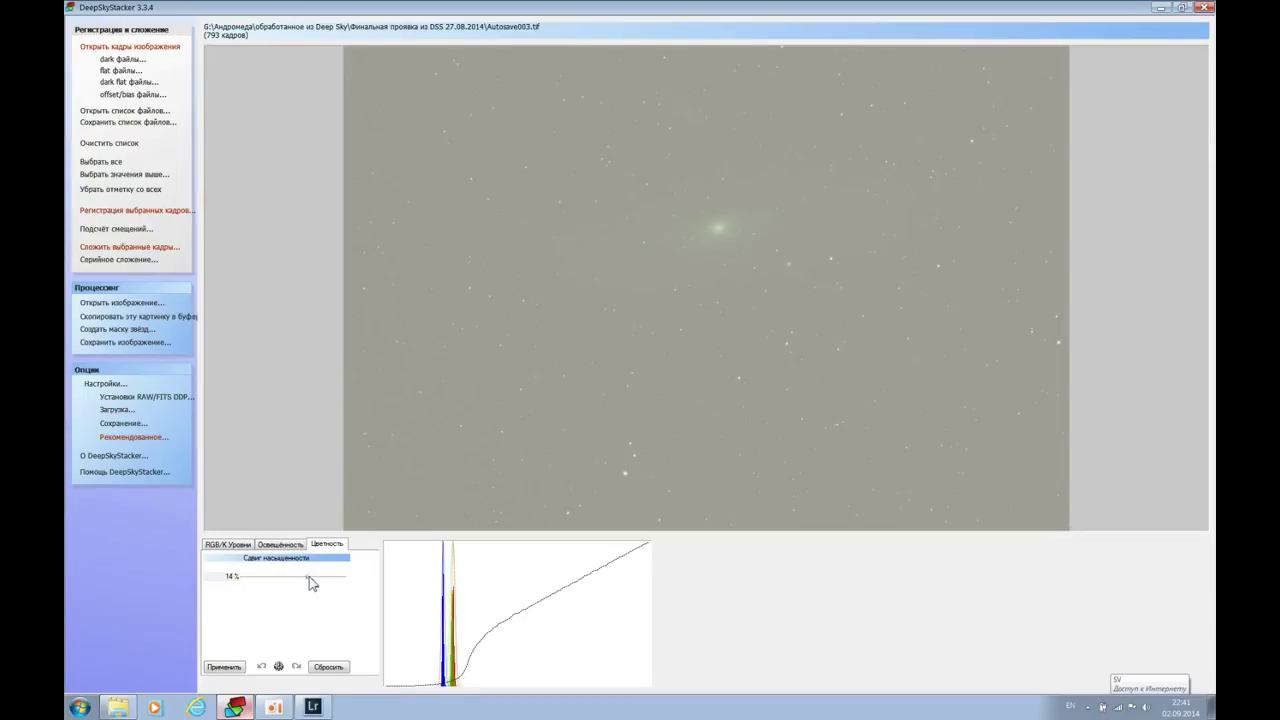
left_click(224, 666)
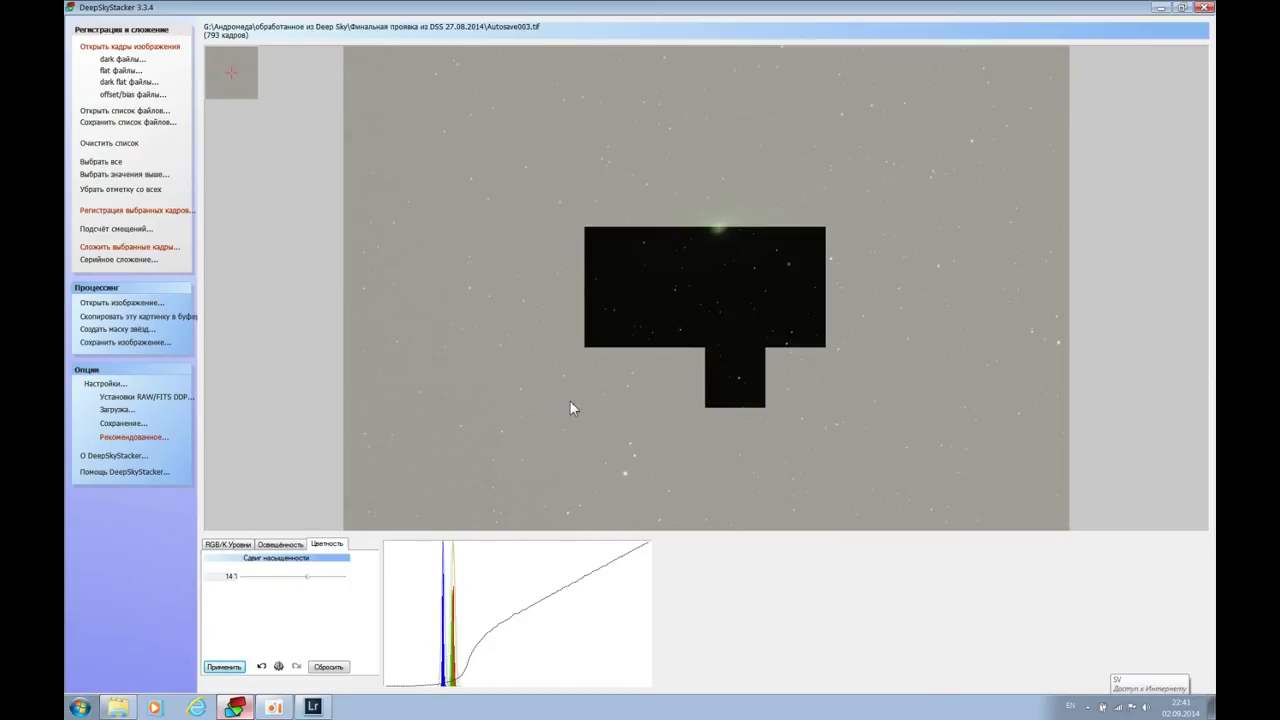
Step: Unlink the RGB channel settings and shift the blue midpoint slightly brighter to align the blue histogram peak with the others
left_click(263, 546)
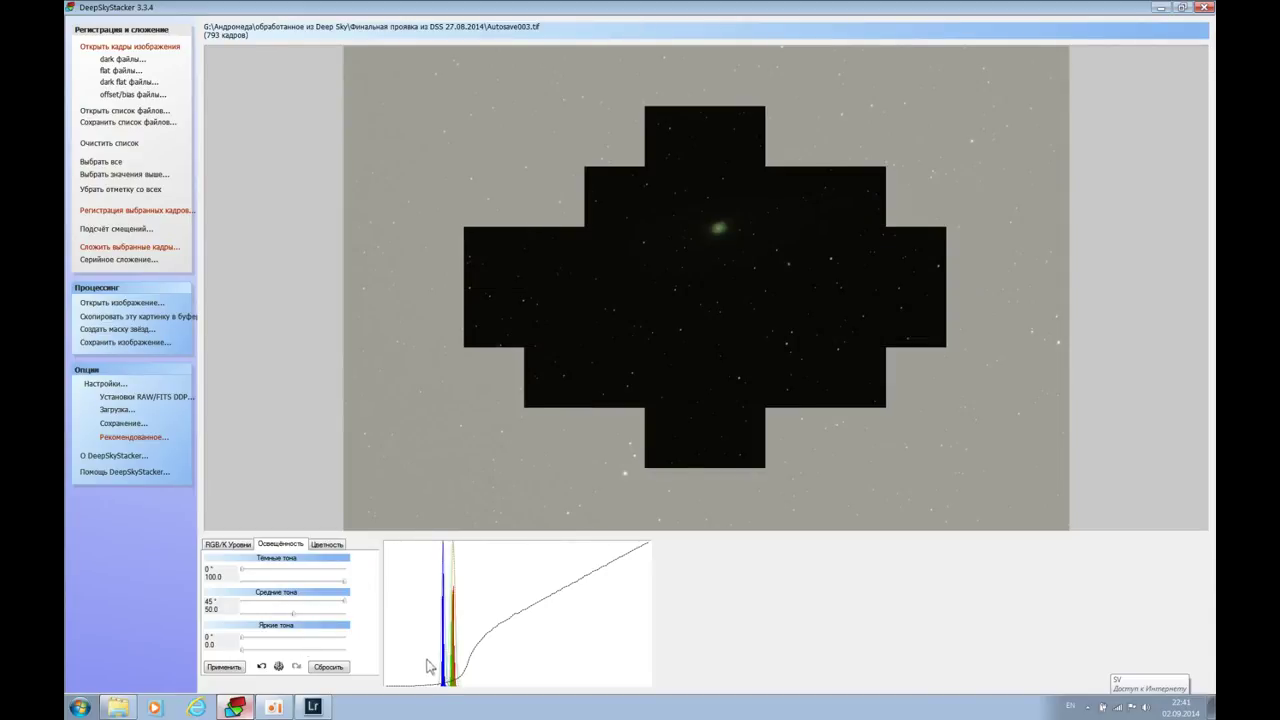
left_click(228, 544)
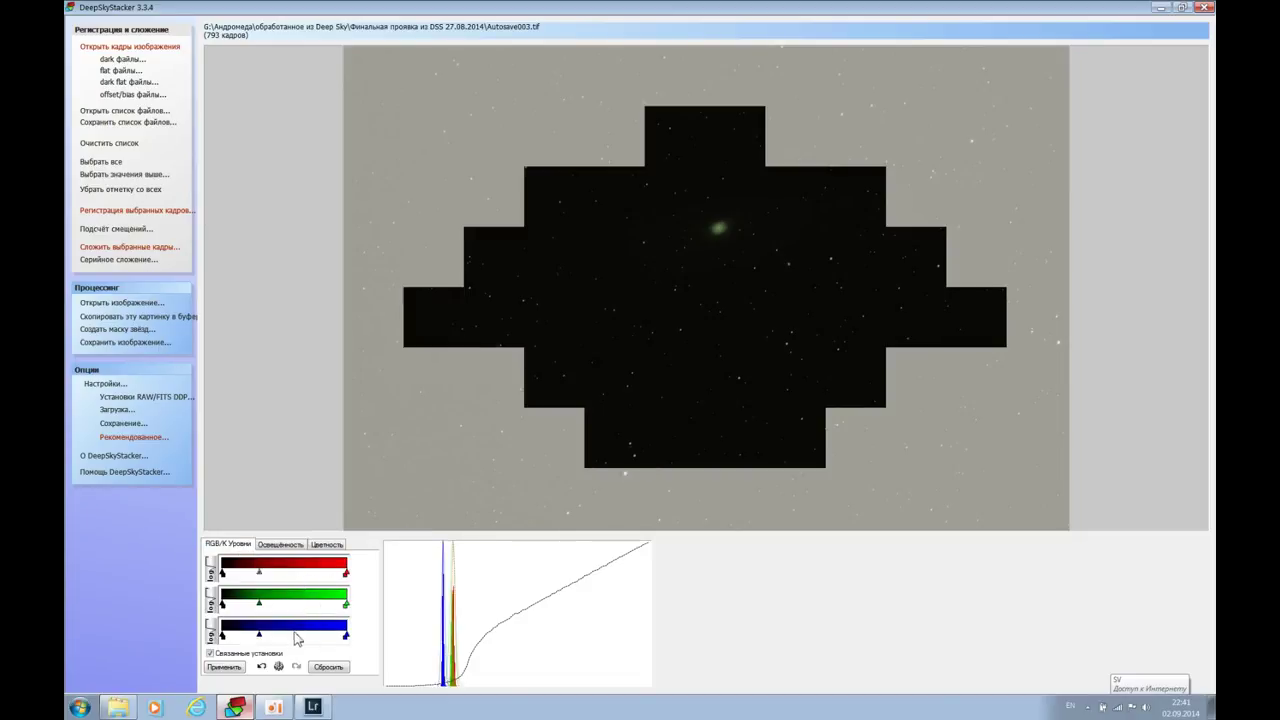
left_click(210, 653)
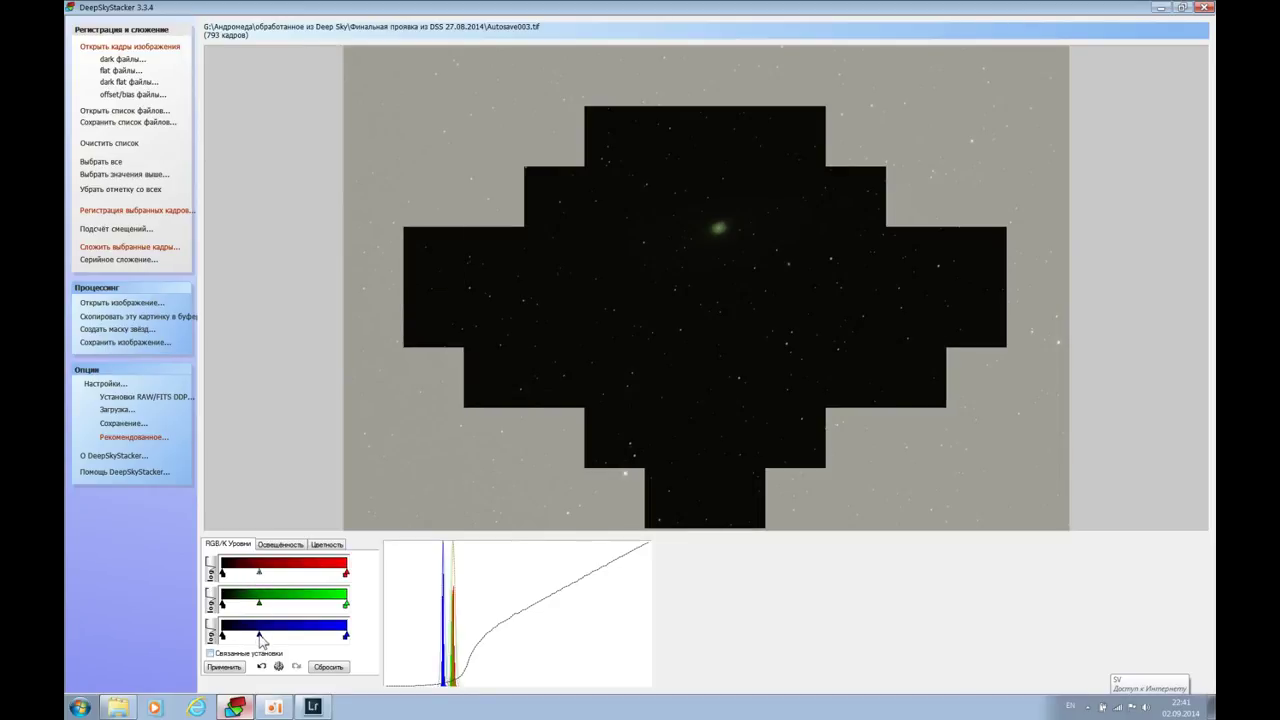
left_click_drag(263, 641, 265, 641)
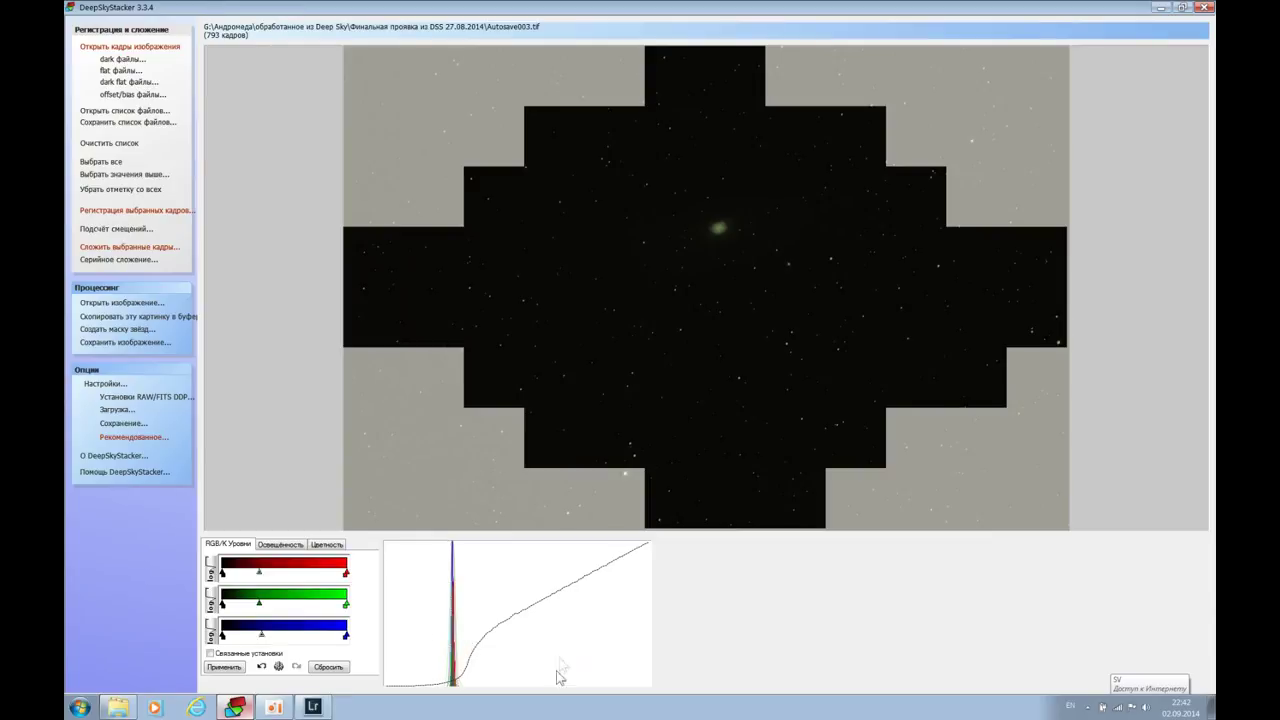
Step: Set the luminance midtones to 4° and 26.3 and the bright tones to 4° and 36.8, and apply the curve
left_click(288, 545)
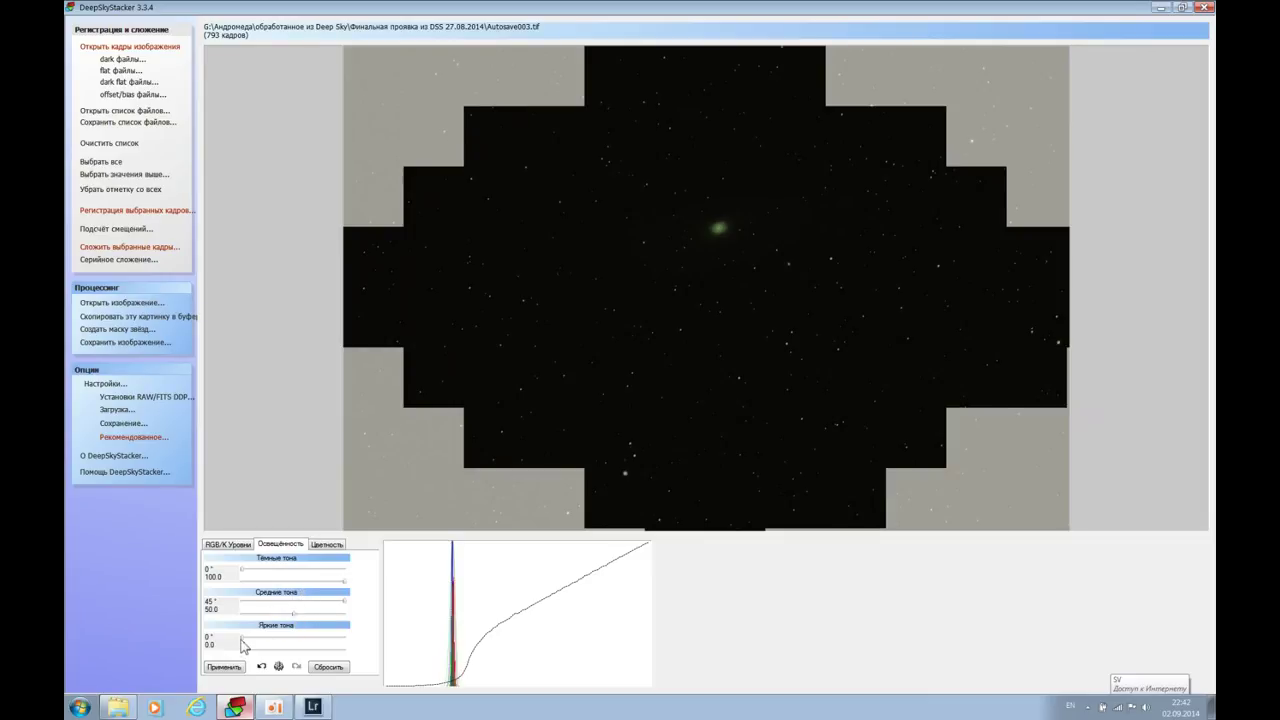
left_click_drag(244, 643, 262, 645)
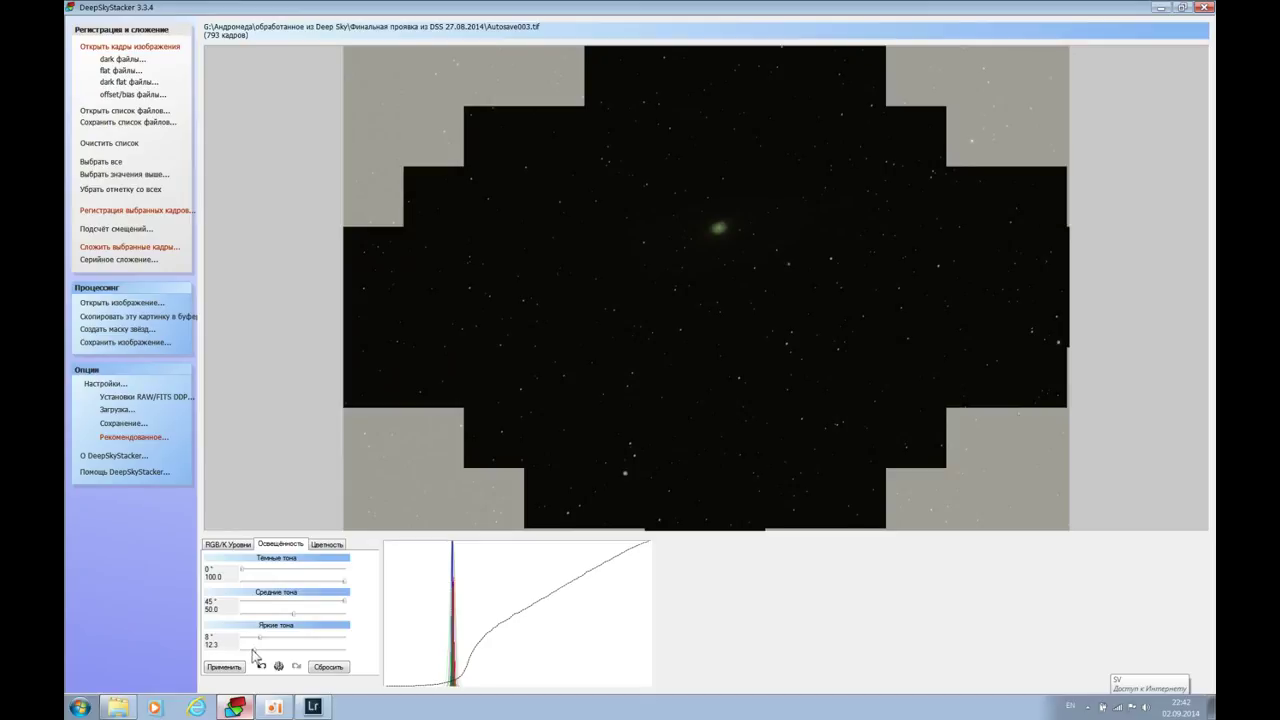
left_click_drag(255, 648, 242, 648)
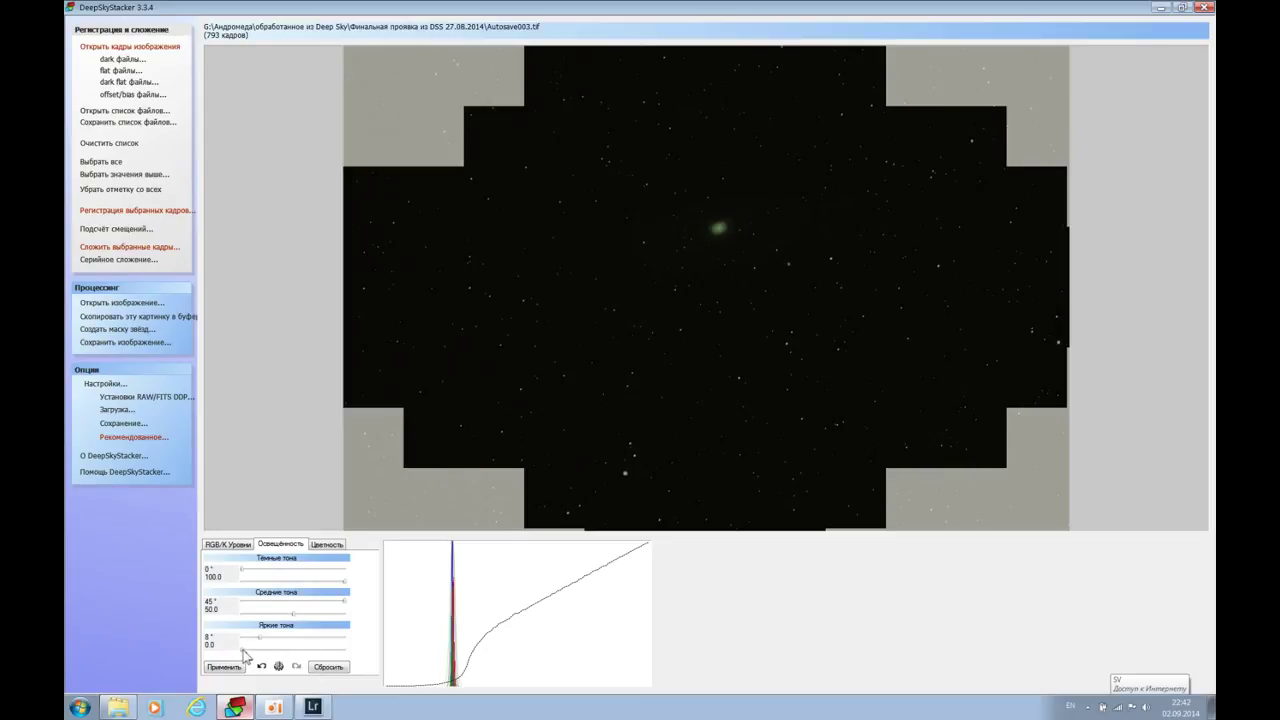
left_click_drag(242, 649, 307, 655)
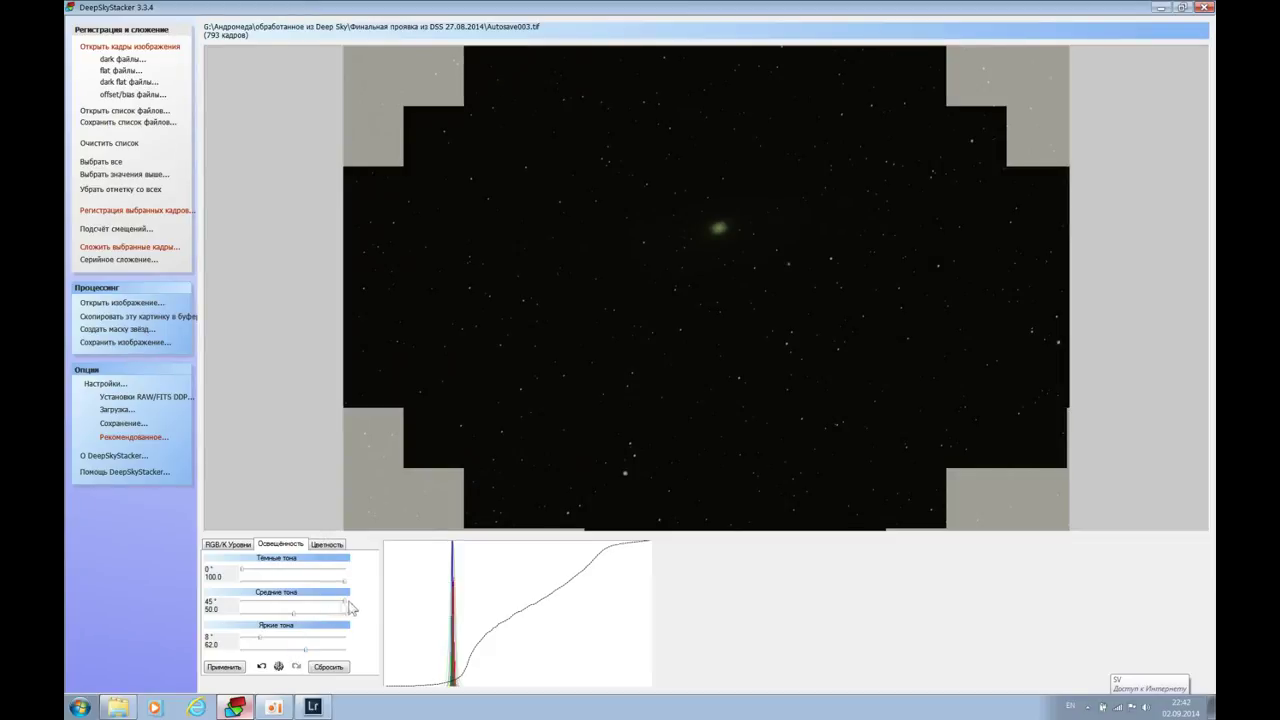
left_click_drag(347, 607, 266, 618)
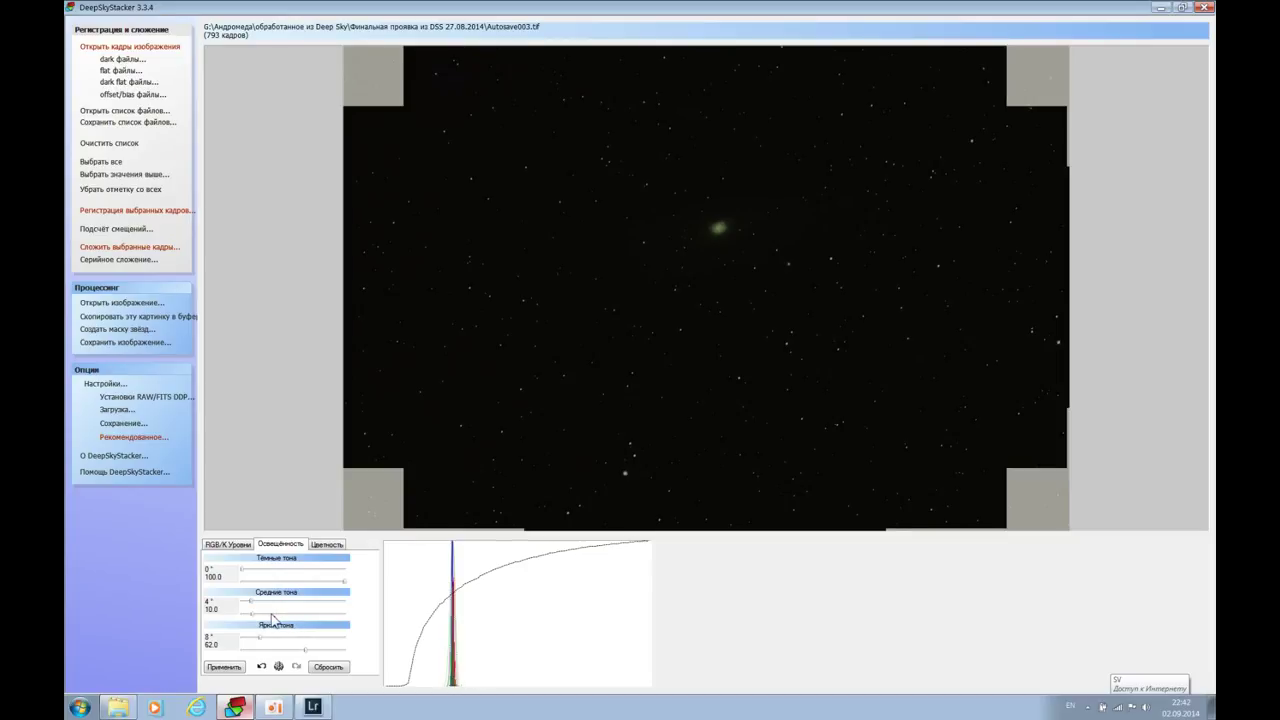
left_click_drag(253, 615, 271, 623)
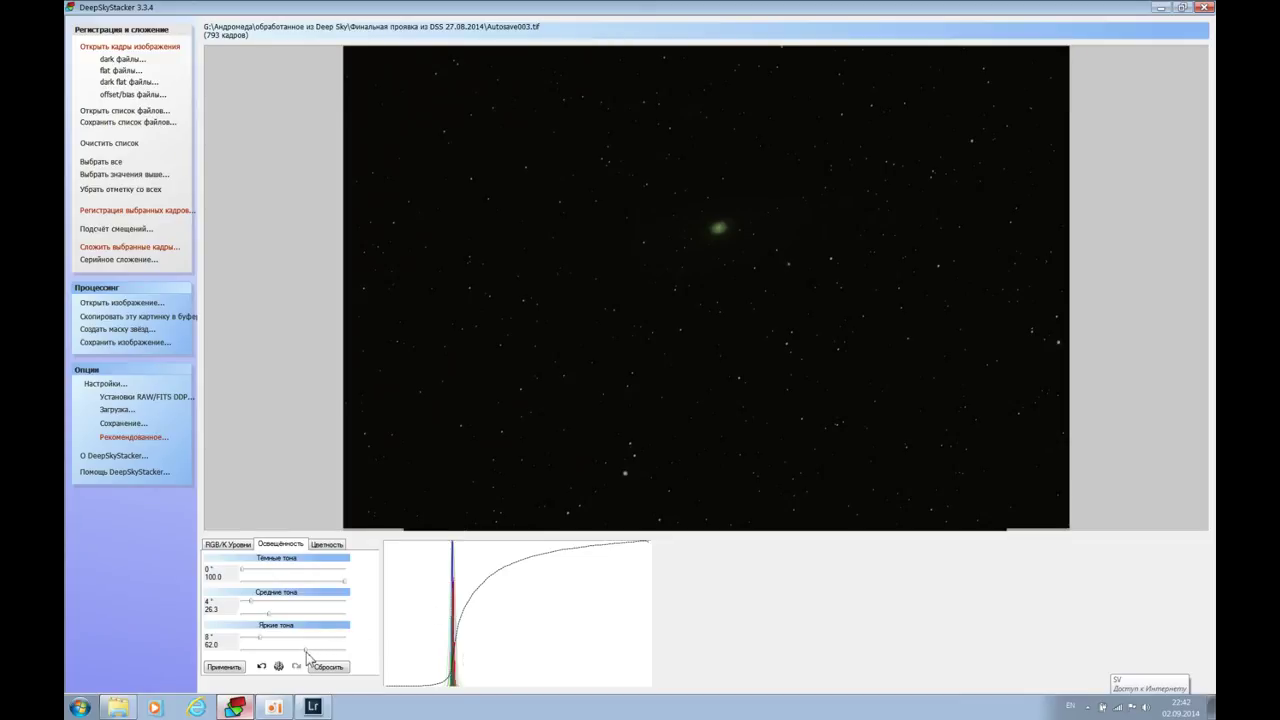
left_click_drag(306, 651, 281, 657)
left_click(258, 642)
left_click(255, 642)
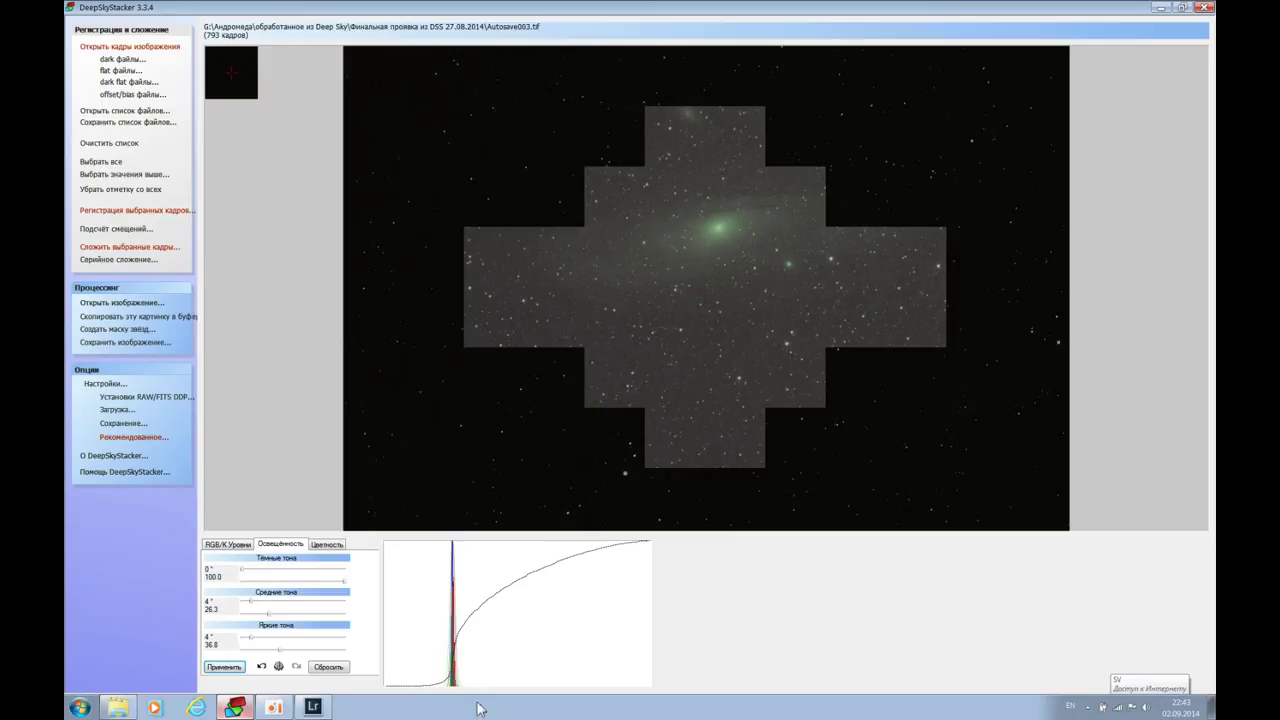
Step: Shift the green channel's midpoint slightly towards the bright end in the RGB levels
left_click(229, 545)
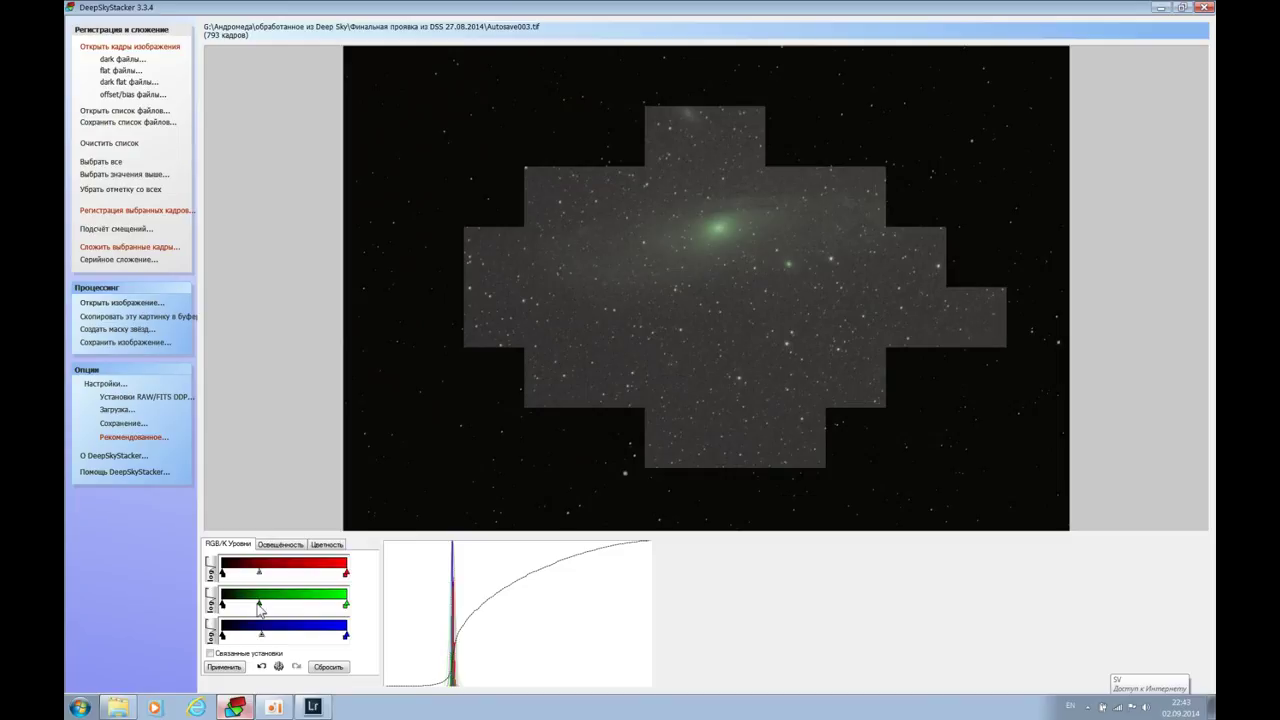
left_click_drag(258, 611, 262, 610)
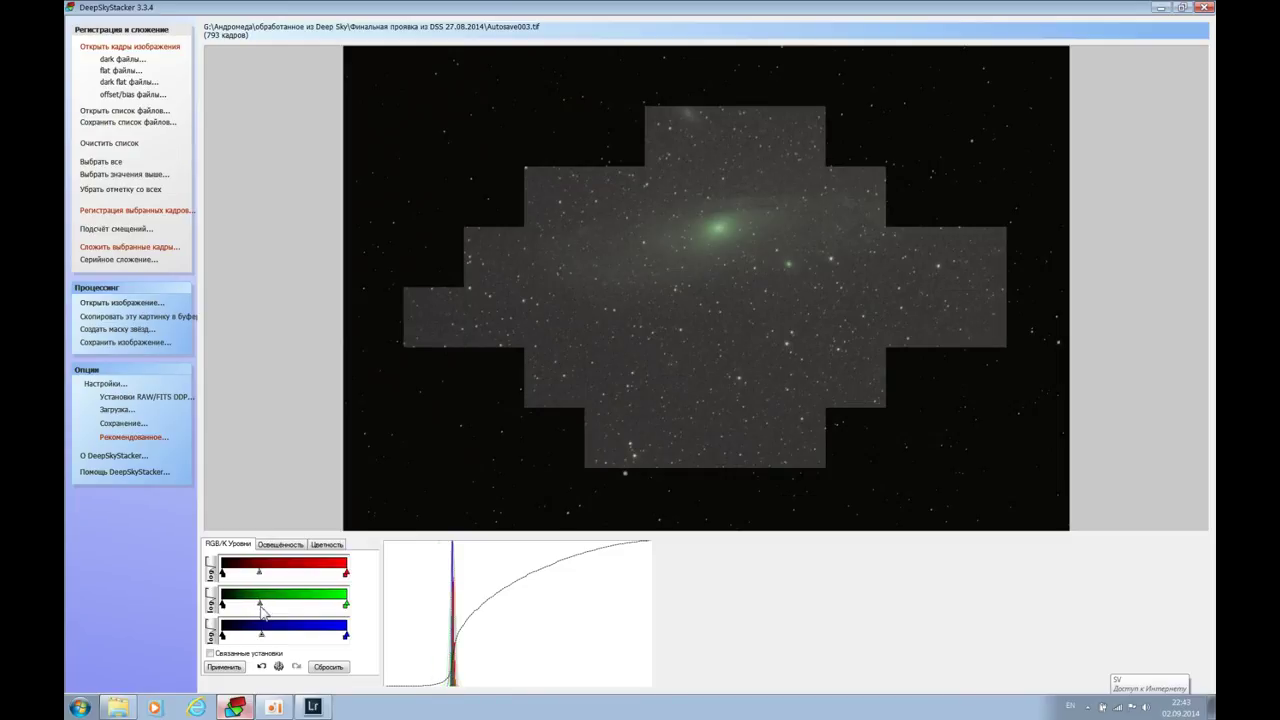